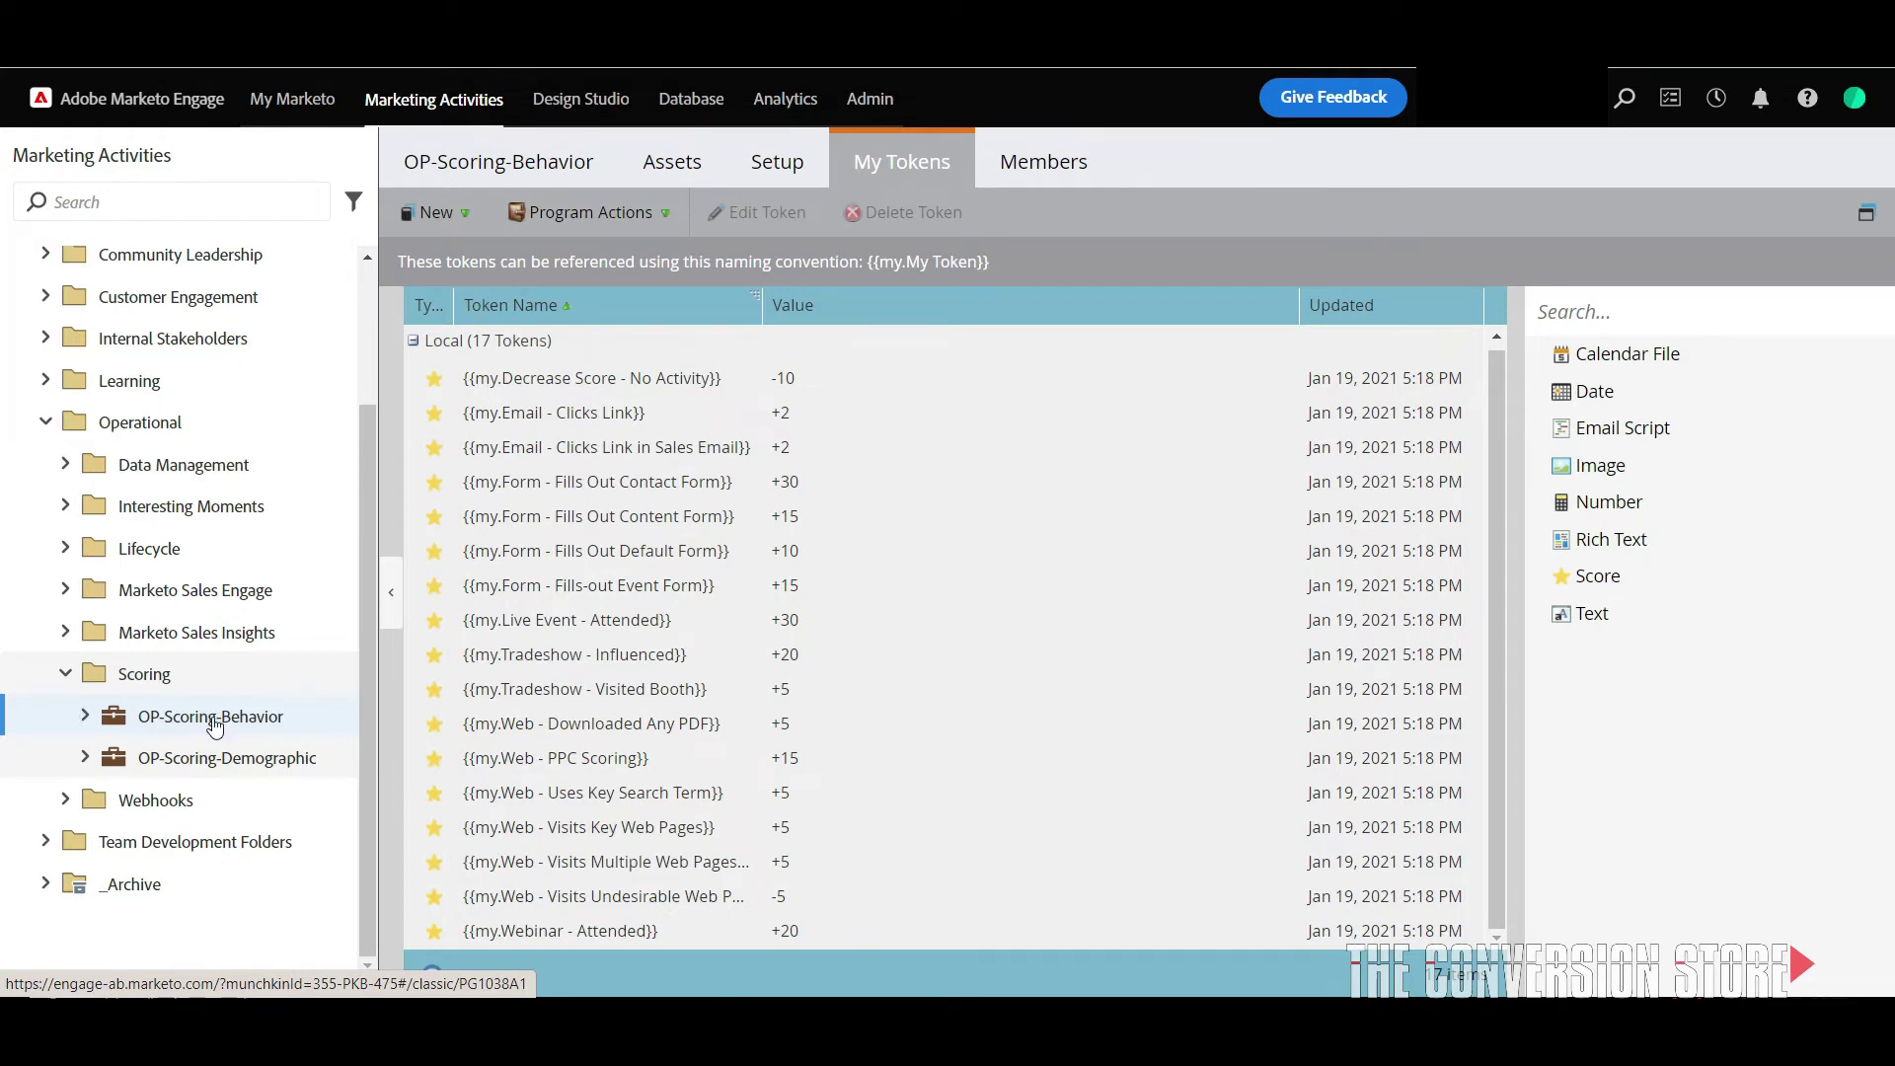
{"action": "left_click", "coordinate": [497, 150]}
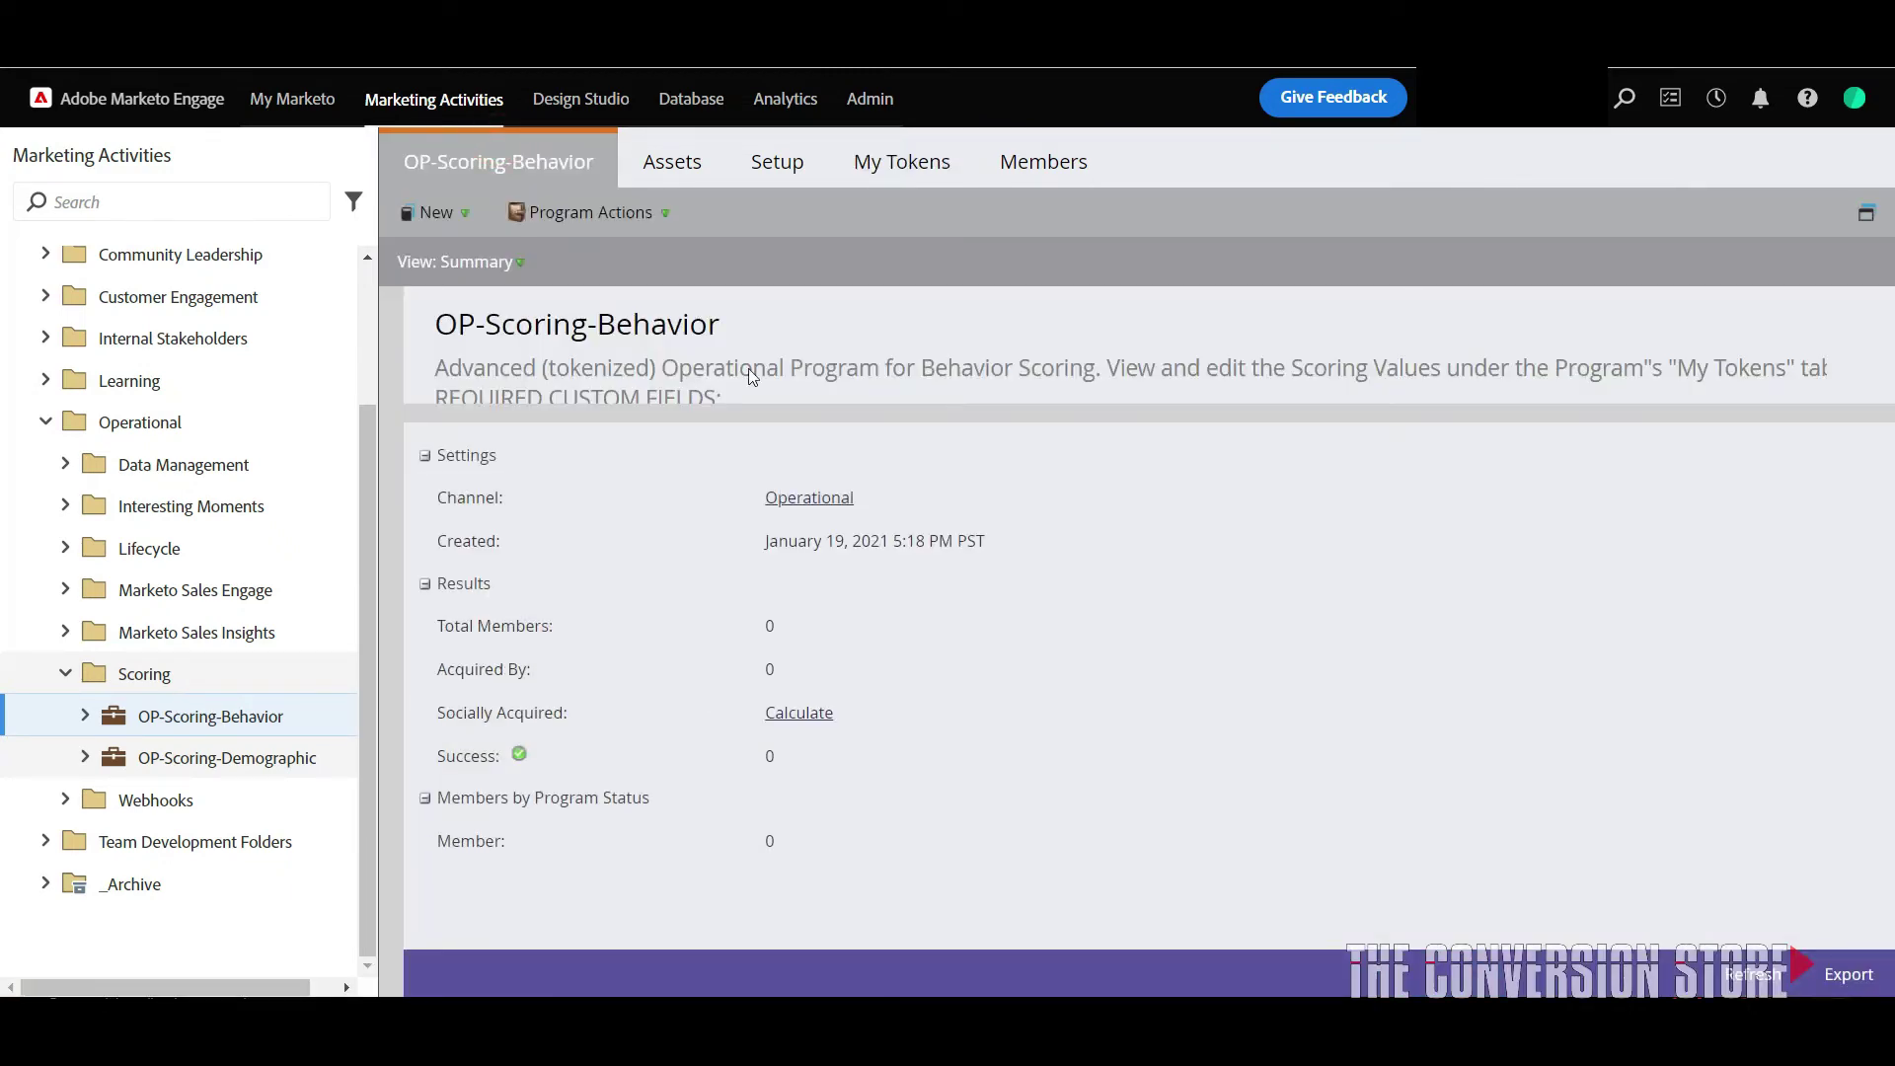
{"action": "left_click", "coordinate": [928, 166]}
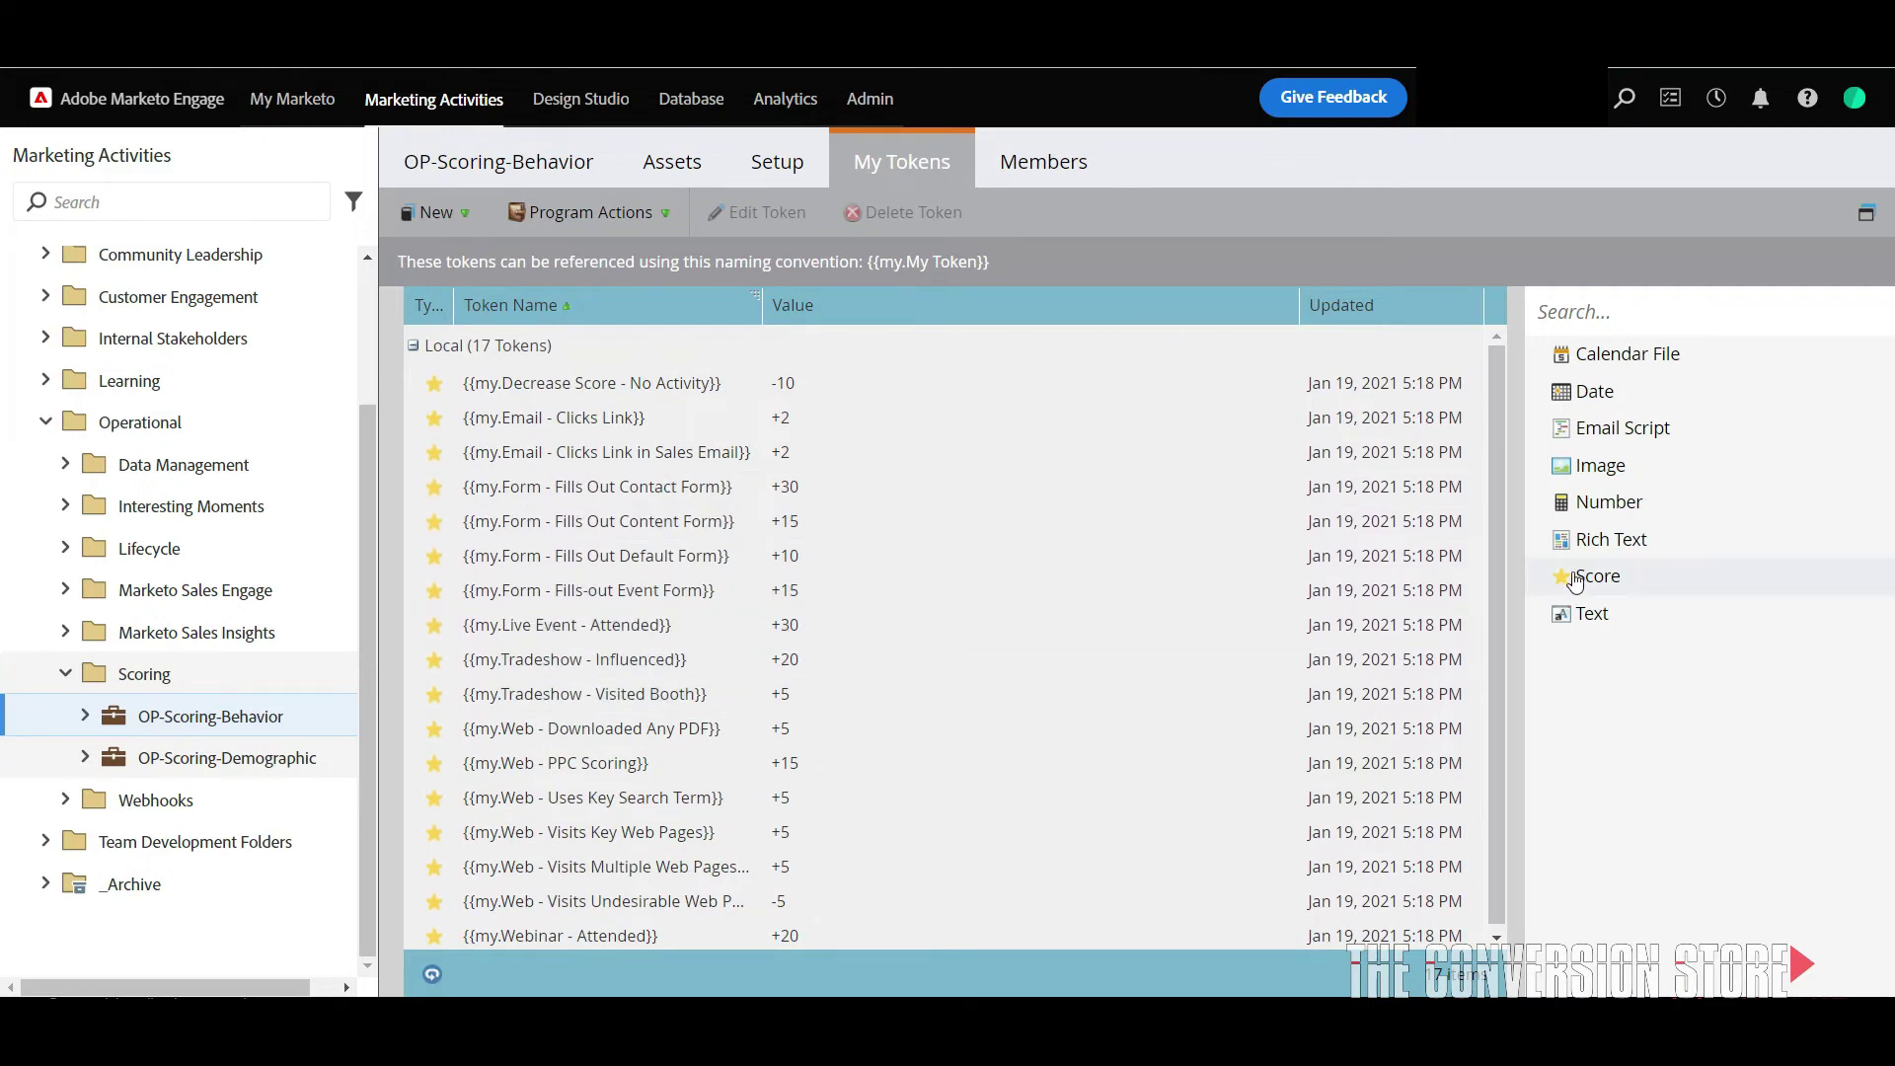
- Add a Score token named 'Form - Fills out 5 times' with value +30 to OP-Scoring-Behavior
{"action": "left_click_drag", "start_coordinate": [1597, 576], "coordinate": [798, 333]}
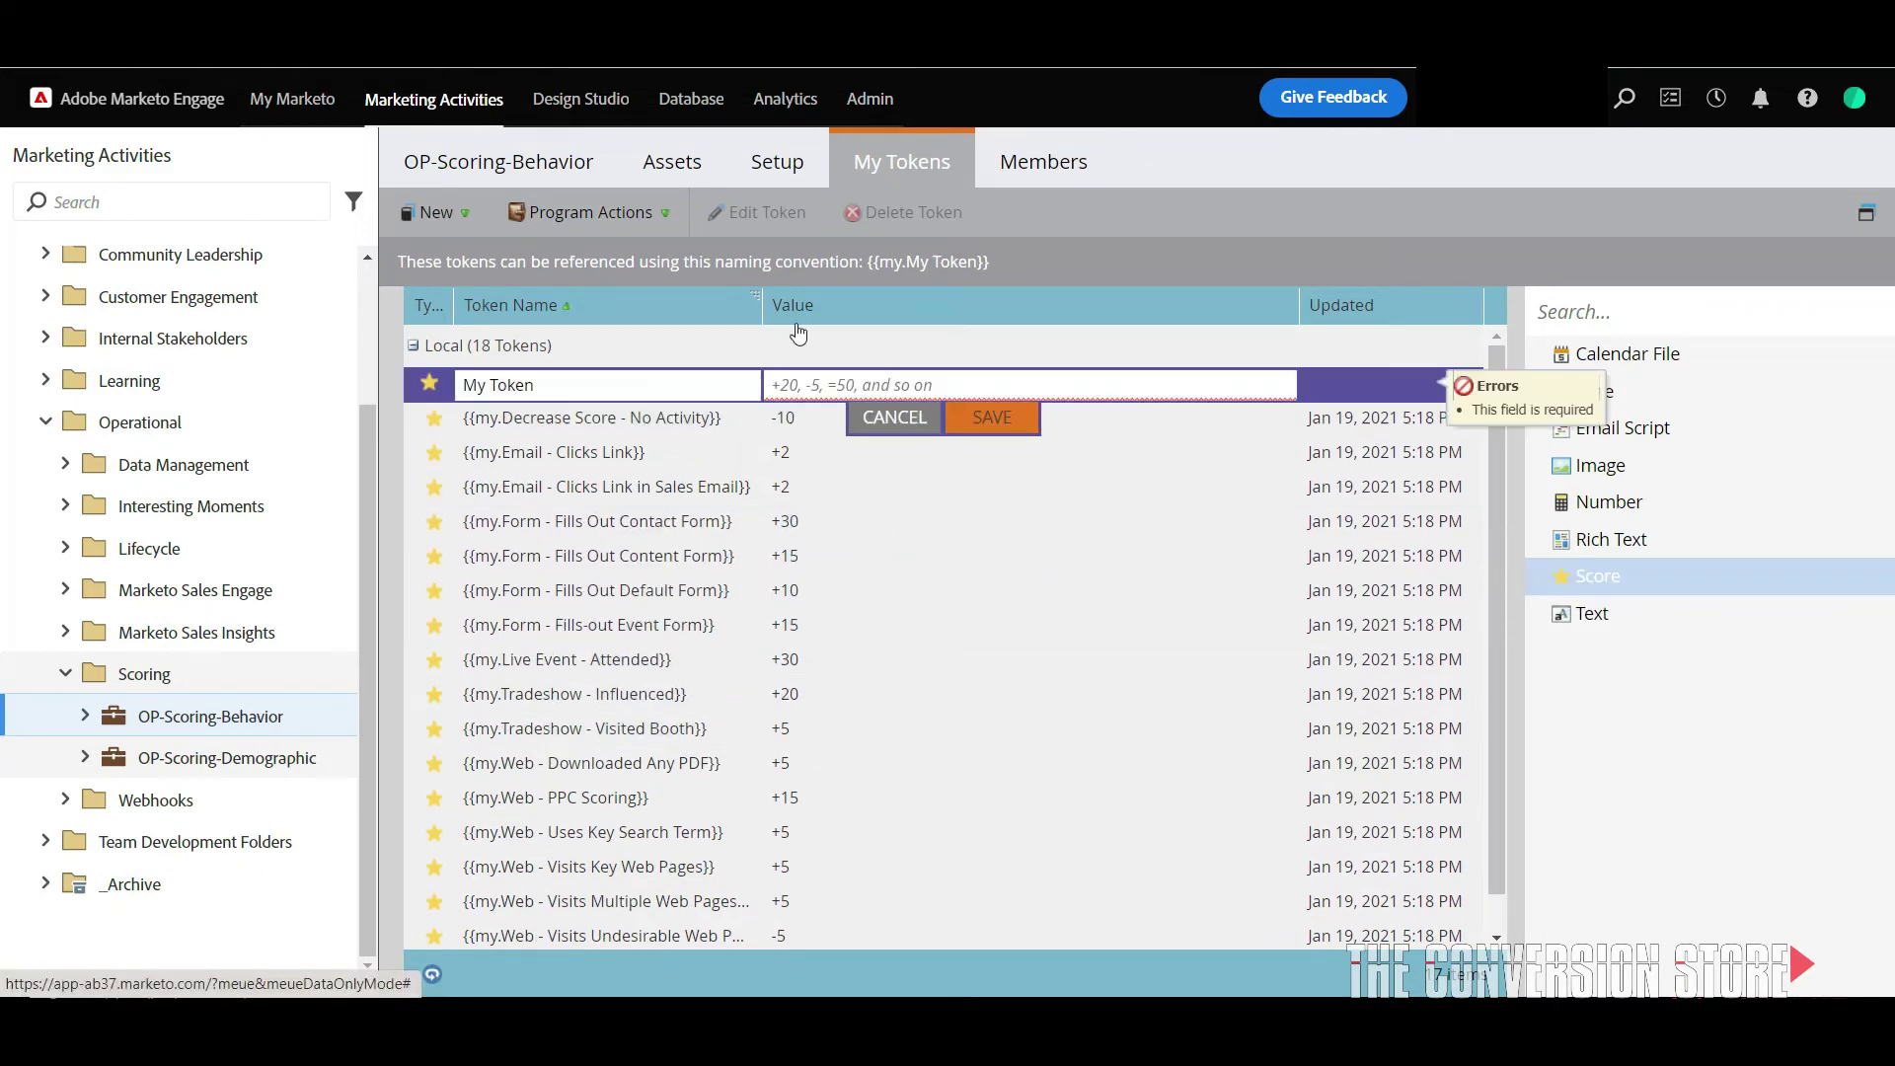
{"action": "left_click", "coordinate": [649, 378]}
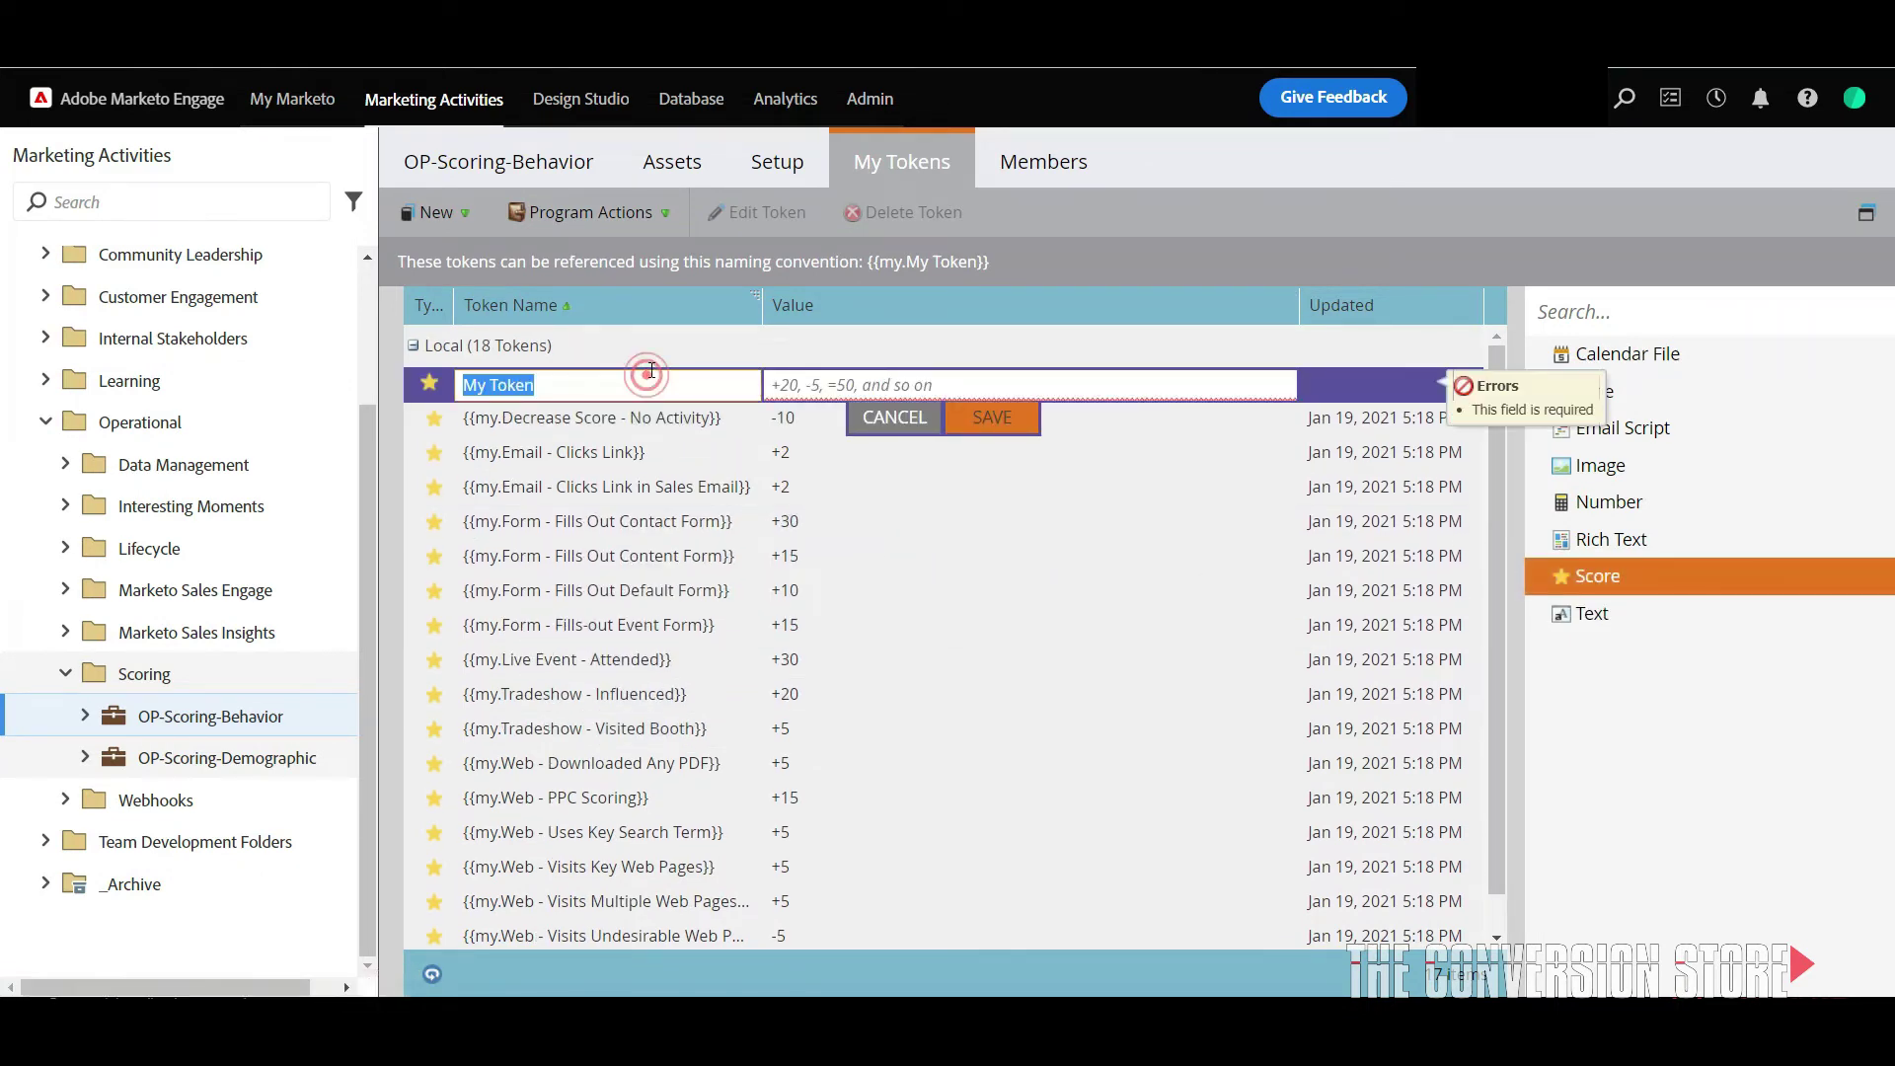
{"action": "type", "text": "Form - Fills out 5 times"}
{"action": "left_click", "coordinate": [796, 383]}
{"action": "type", "text": "+30"}
{"action": "key", "text": "Return"}
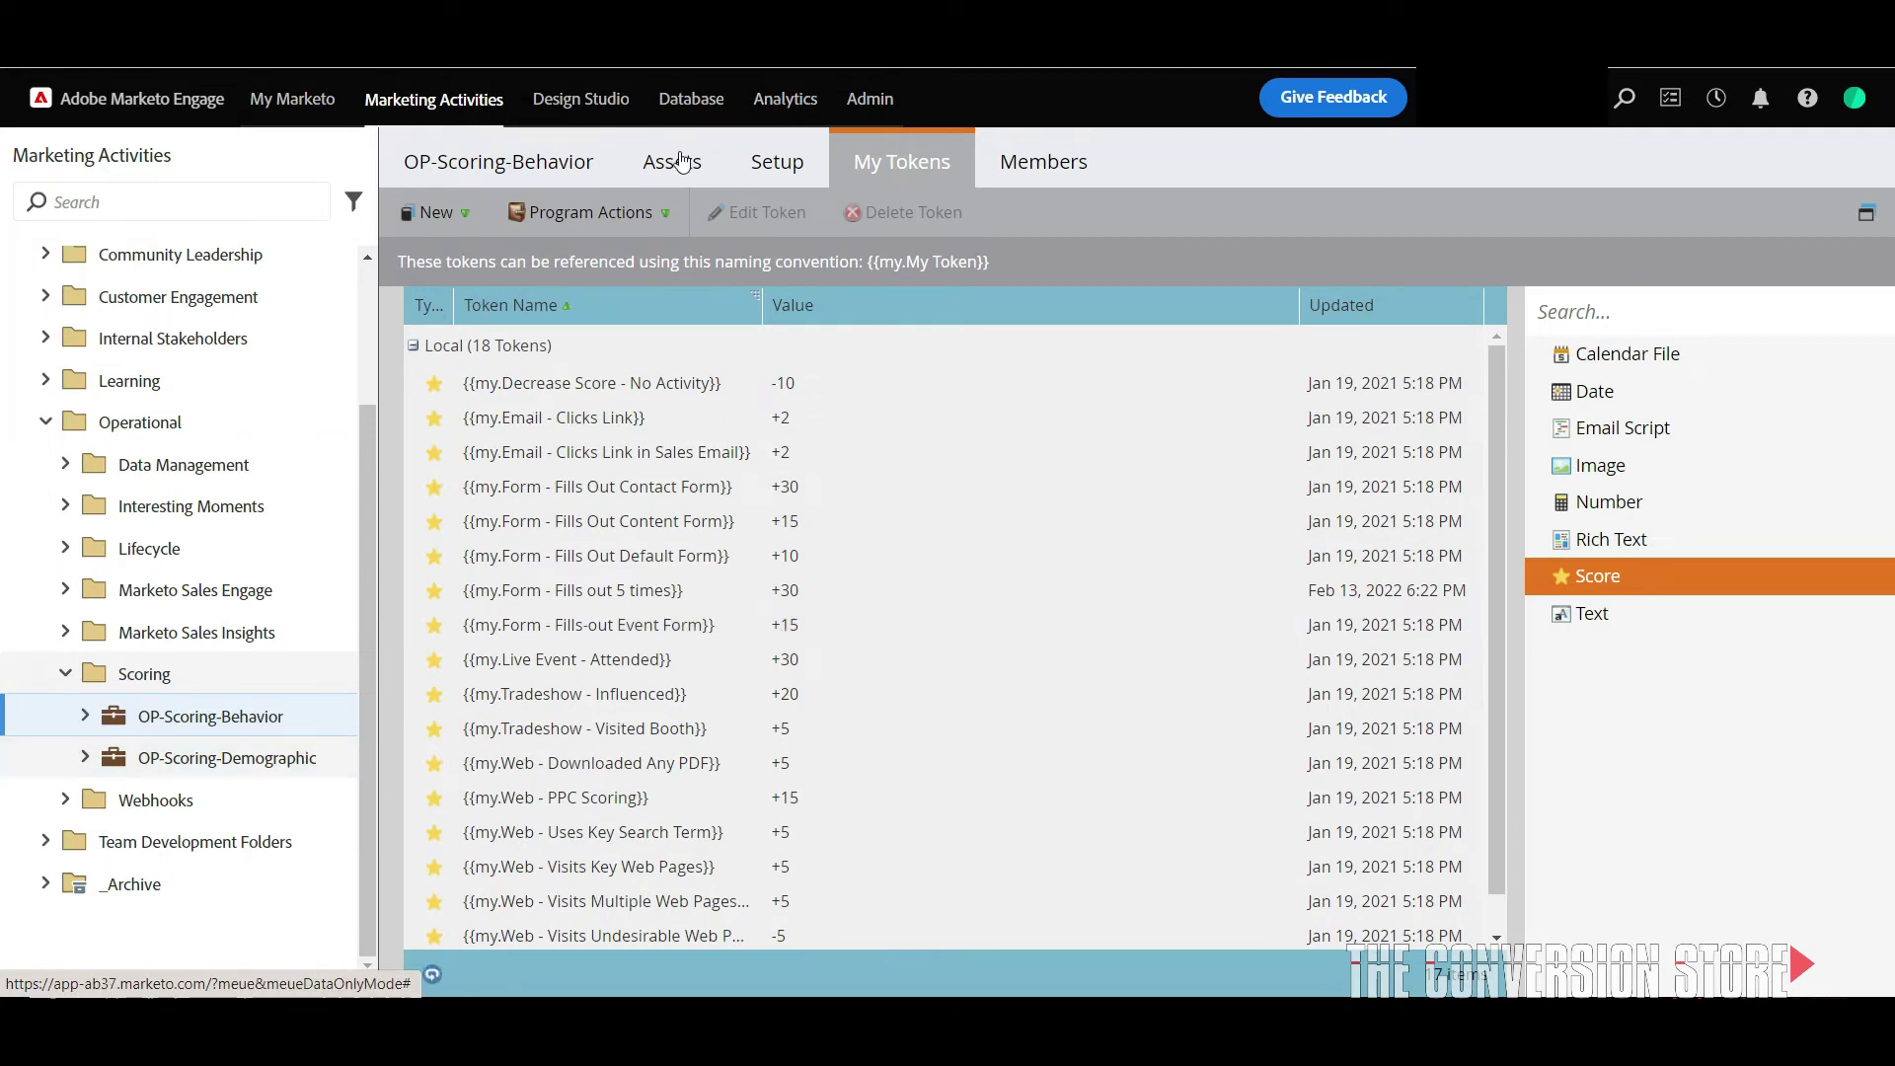
- Open OP-Scoring-Behavior > Interactions in the tree and open the Email - Clicks Link in Email campaign
{"action": "left_click", "coordinate": [84, 718]}
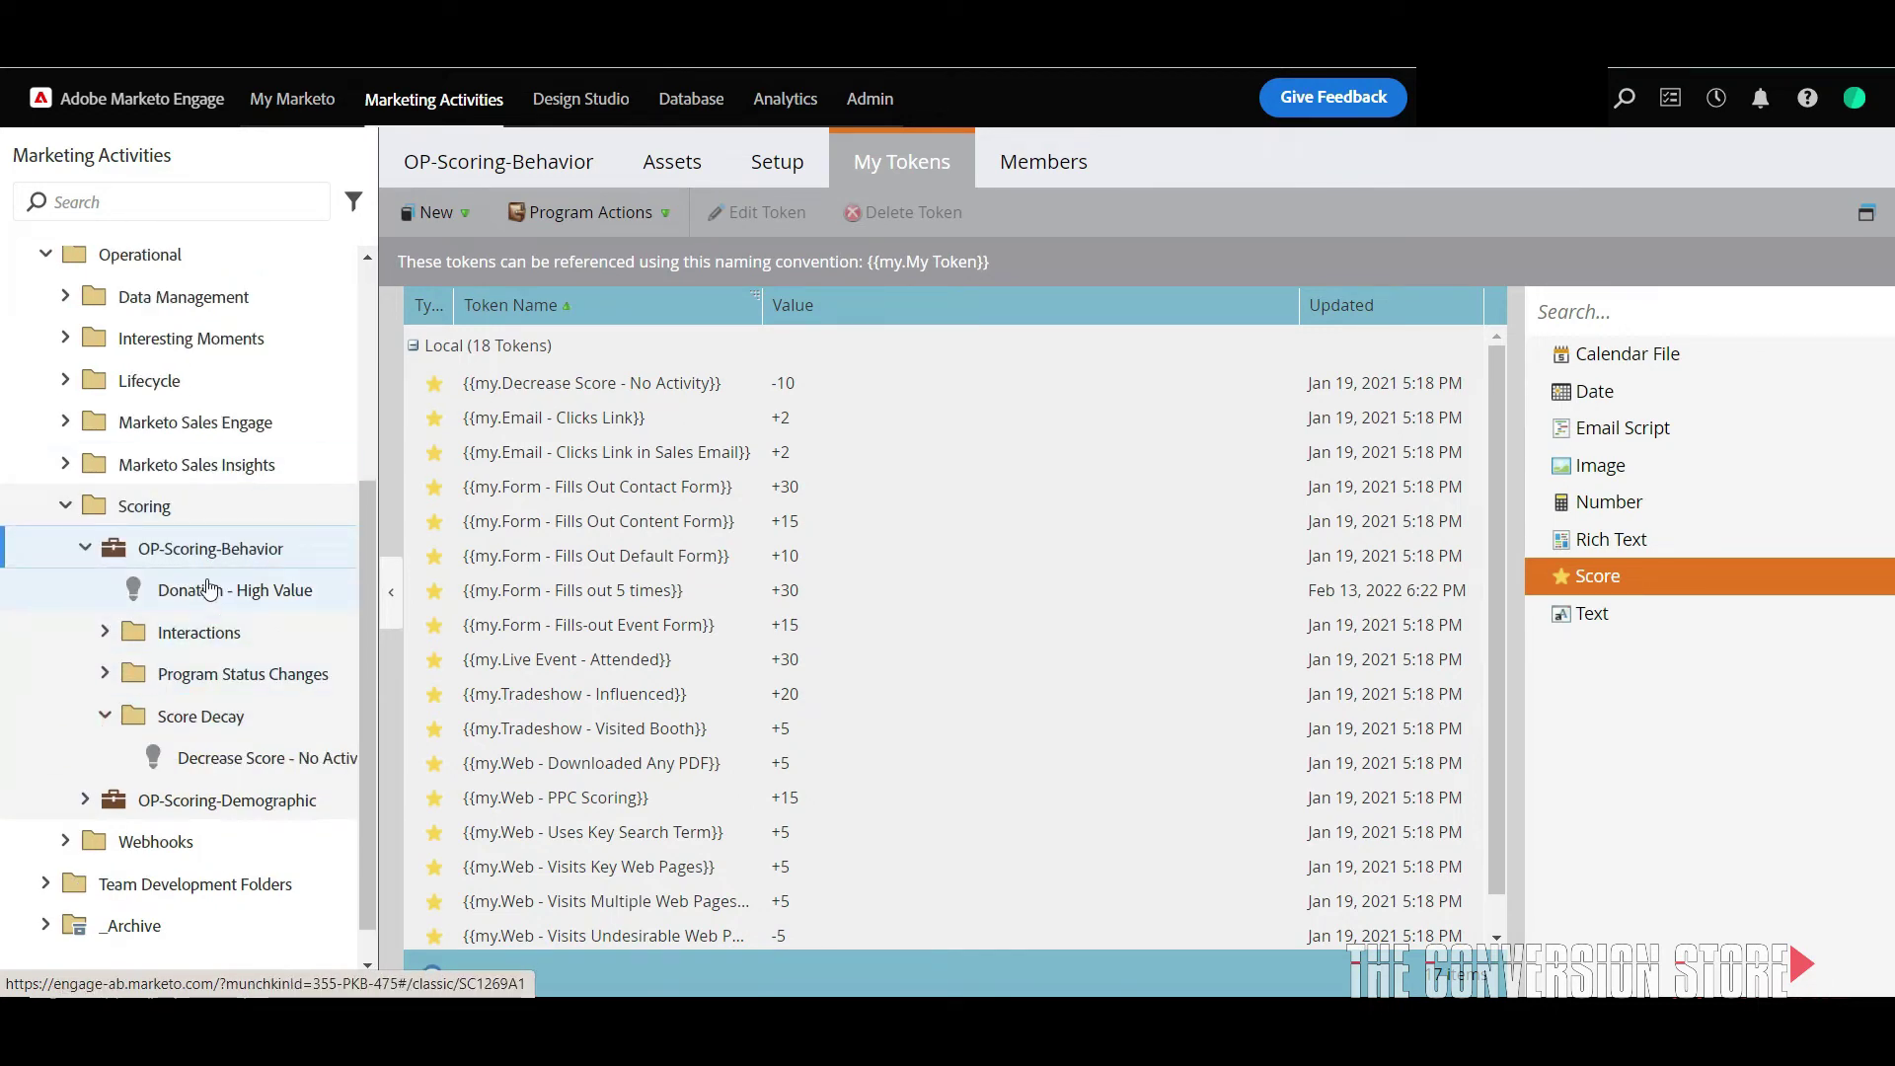
{"action": "left_click", "coordinate": [105, 631]}
{"action": "scroll", "coordinate": [301, 859], "scroll_direction": "down", "scroll_amount": 2}
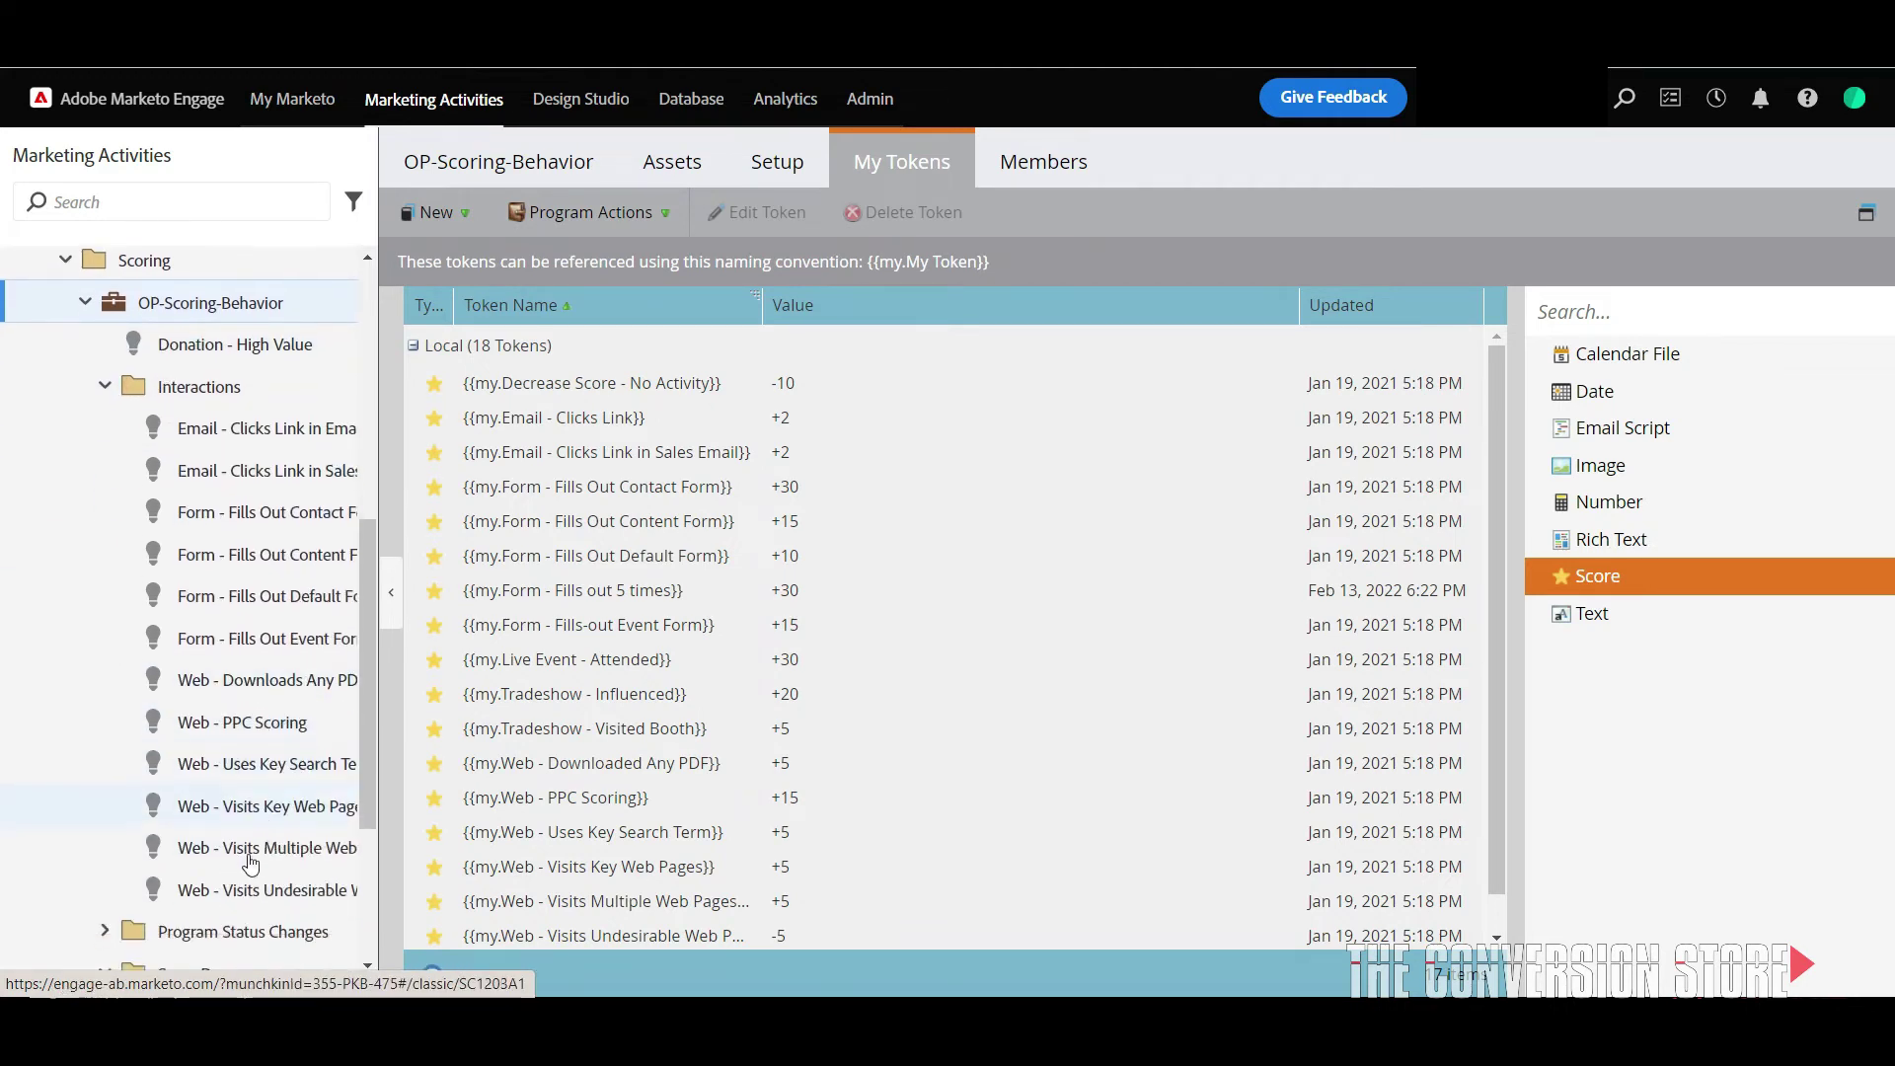
{"action": "left_click_drag", "start_coordinate": [168, 985], "coordinate": [196, 984]}
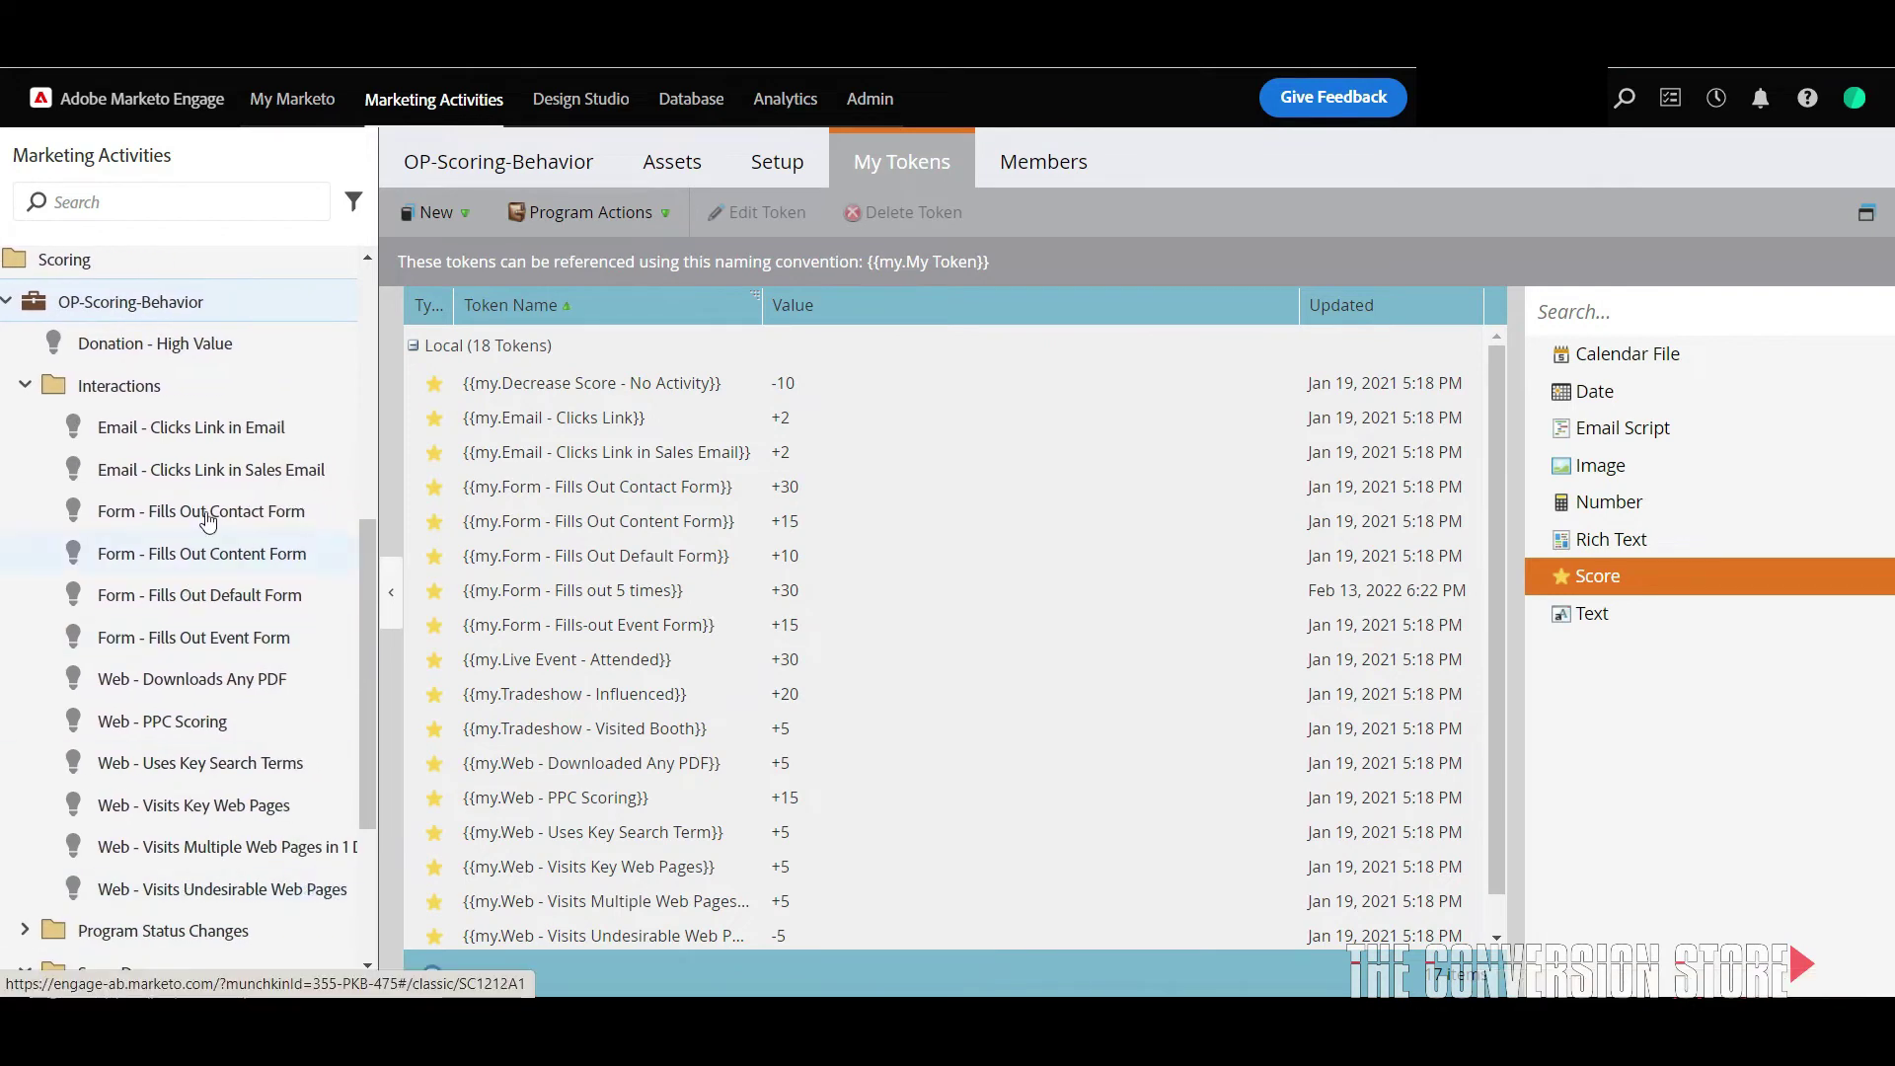
{"action": "left_click", "coordinate": [216, 427]}
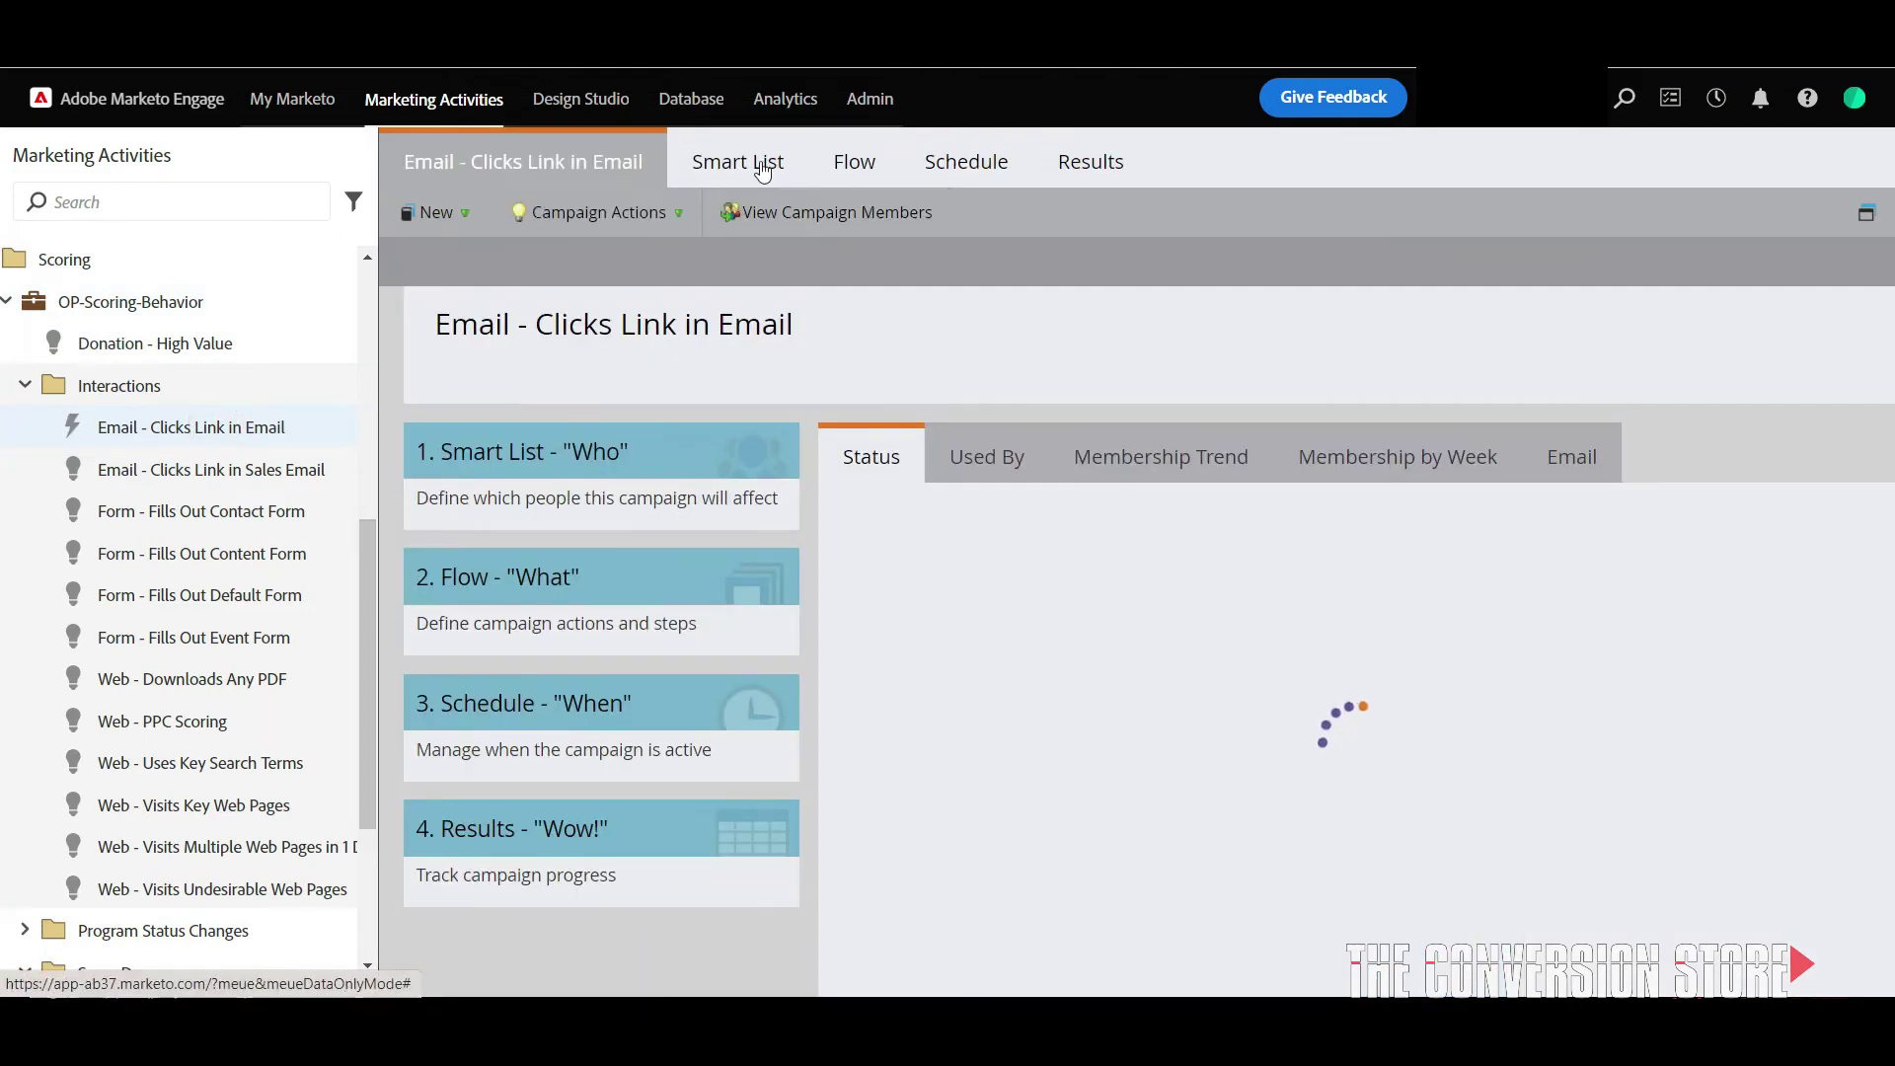
- Review the campaign's Smart List and its Flow, which changes both scores by {{my.Email - Clicks Link}}
{"action": "left_click", "coordinate": [757, 160]}
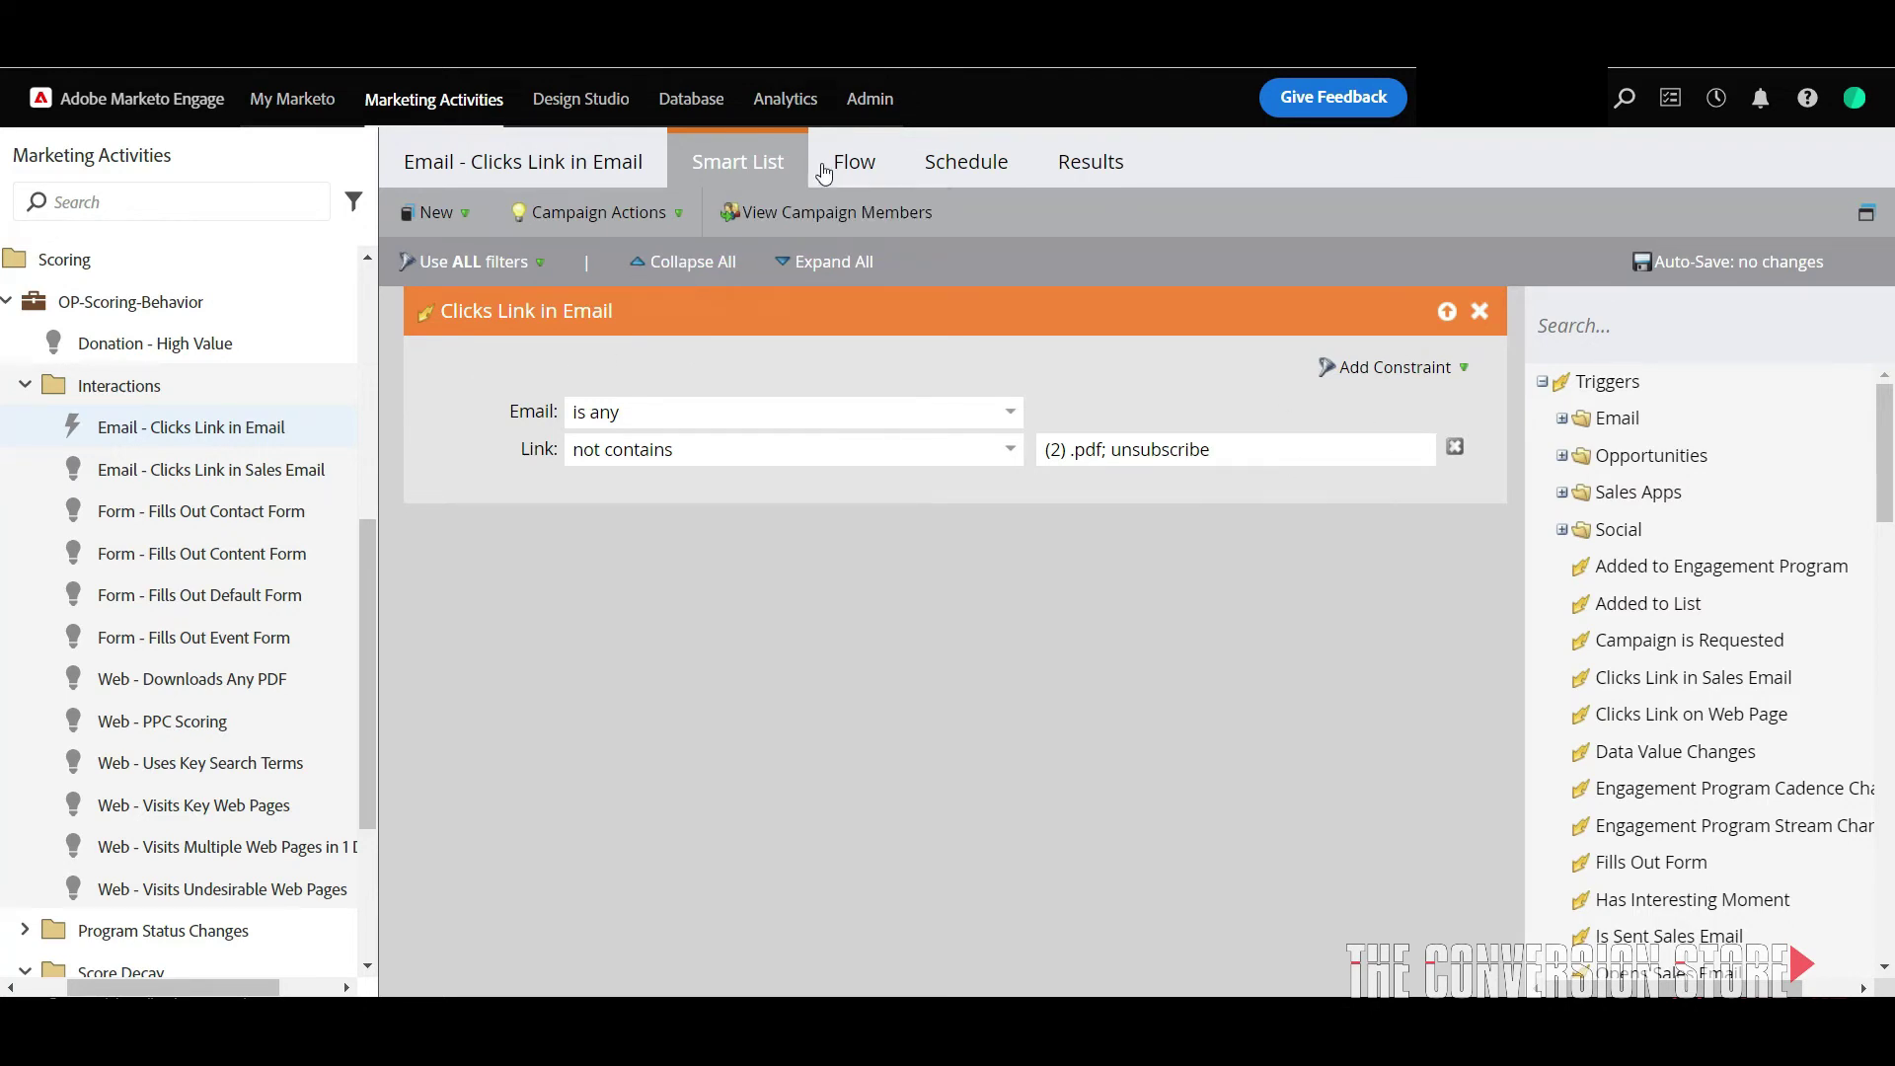
{"action": "left_click", "coordinate": [851, 178]}
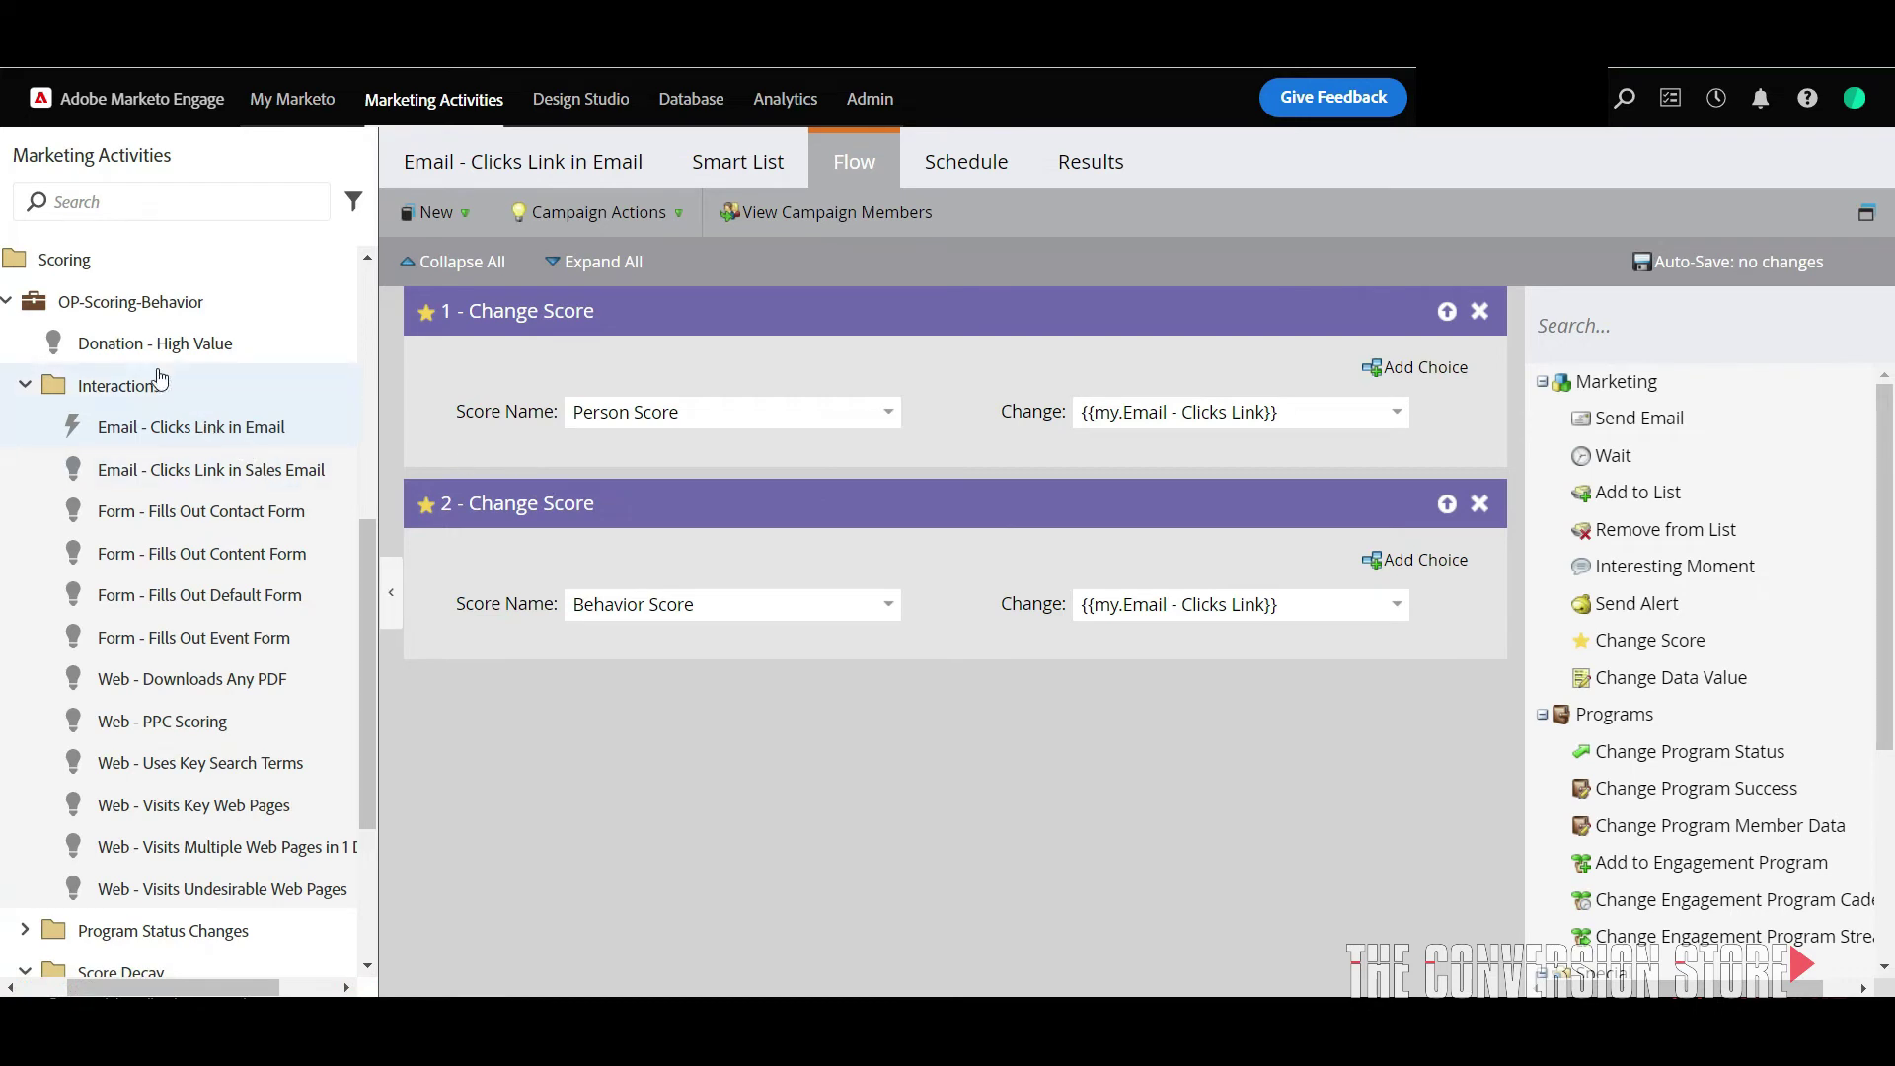
{"action": "left_click", "coordinate": [24, 388]}
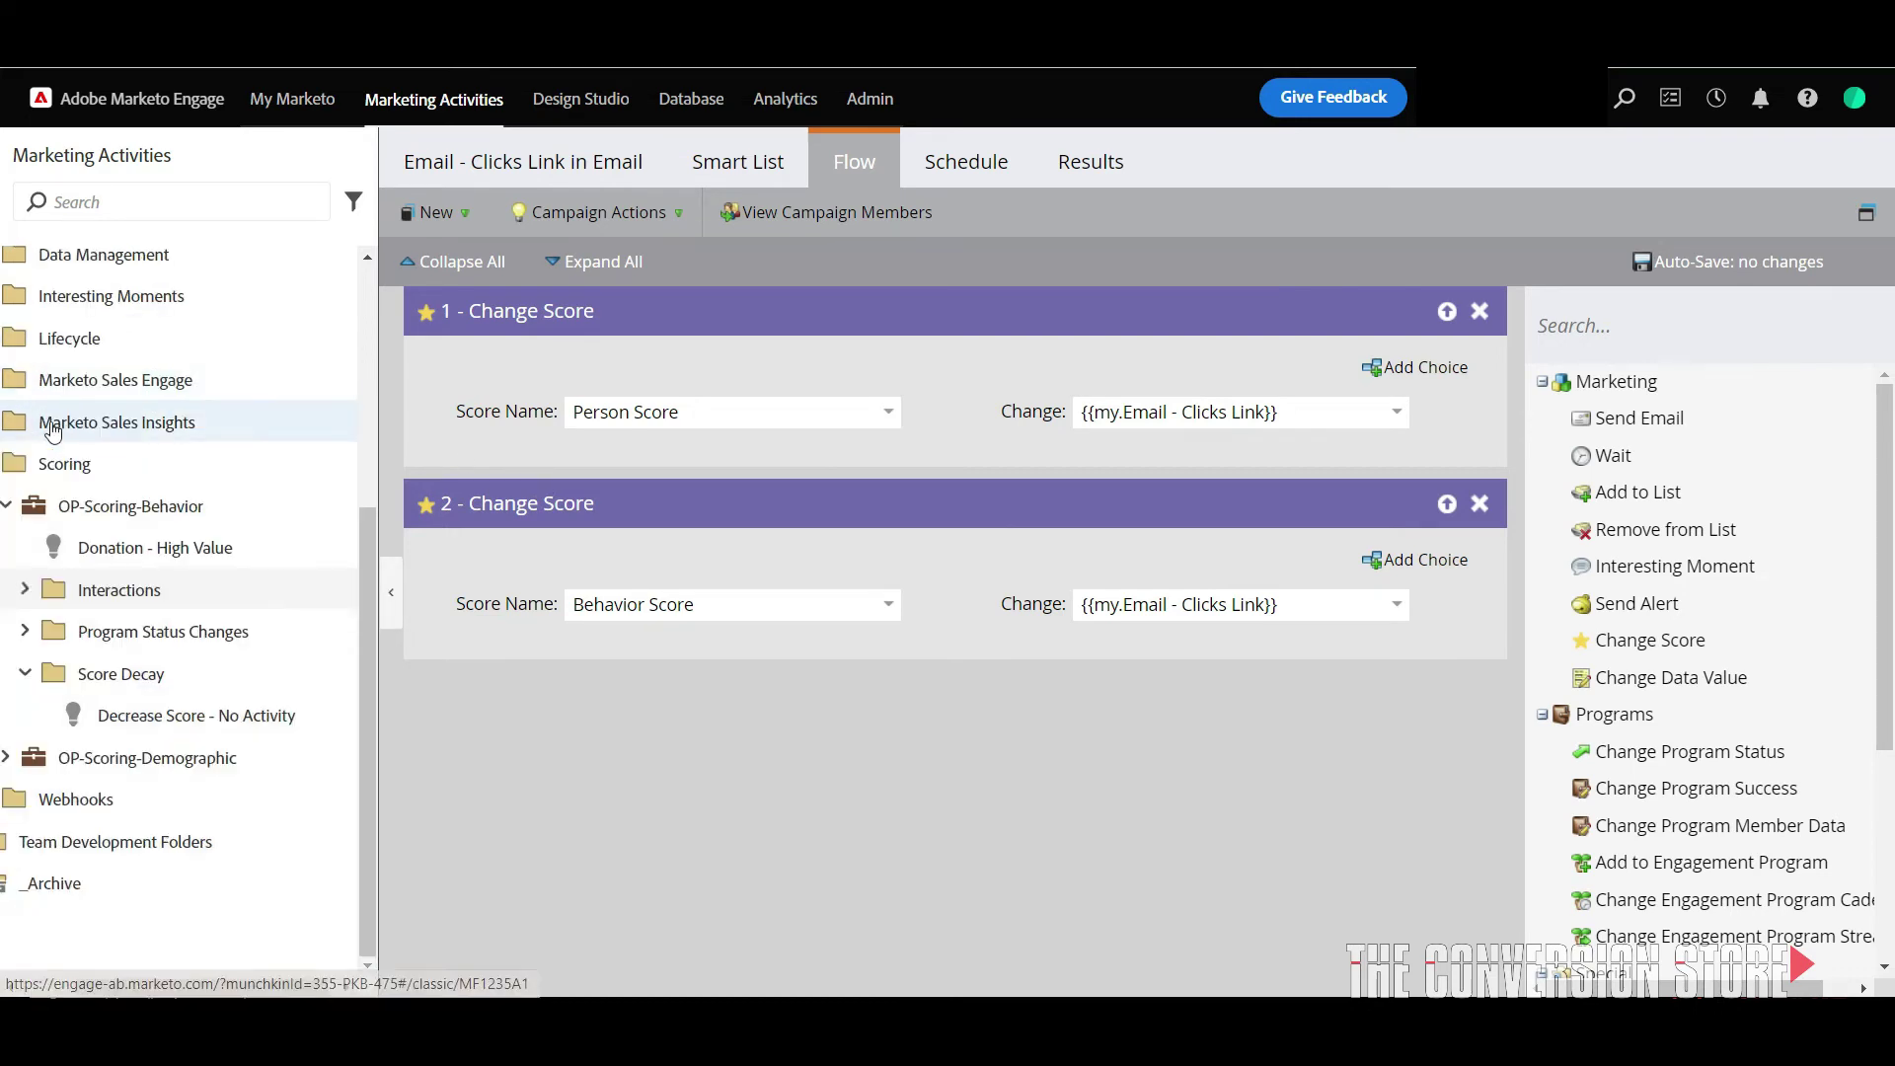
- Review Donation - High Value's won-opportunity-over-20000 Smart List, then view its empty Flow
{"action": "left_click", "coordinate": [212, 558]}
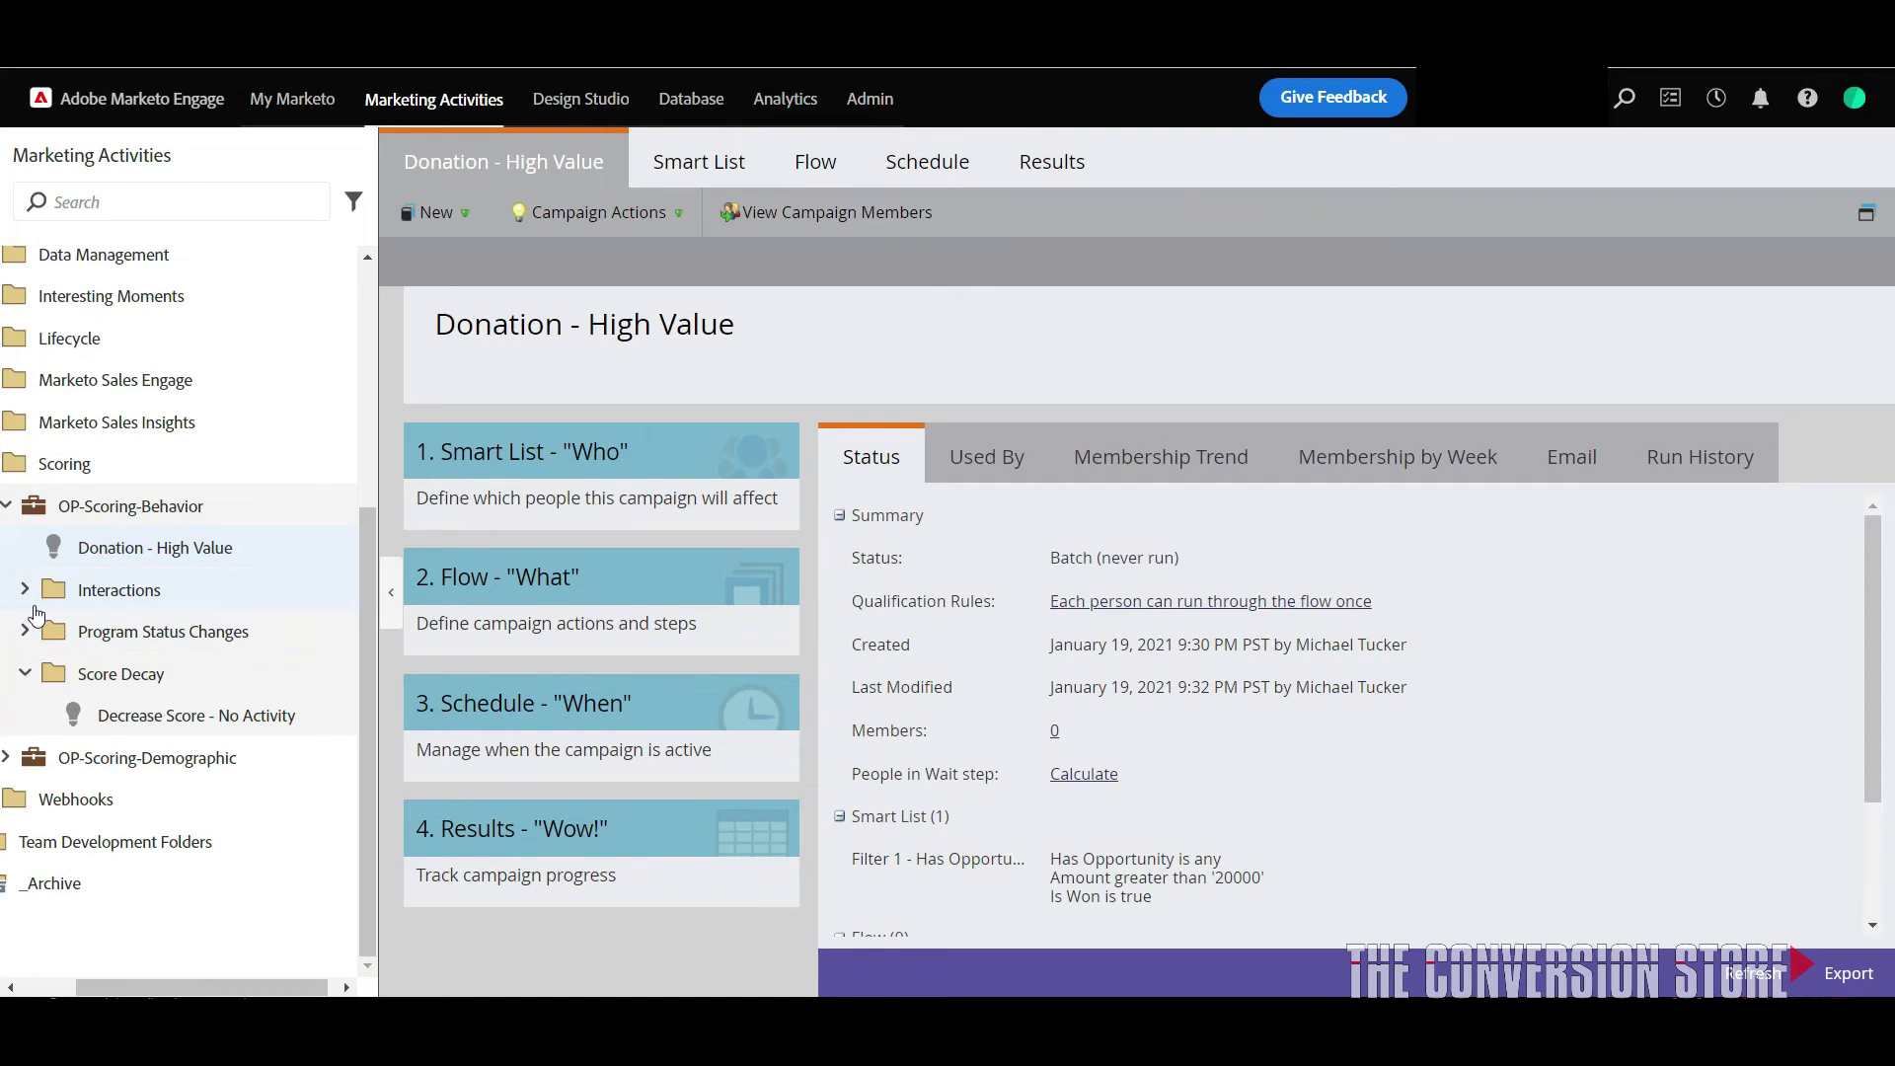
{"action": "left_click", "coordinate": [705, 162]}
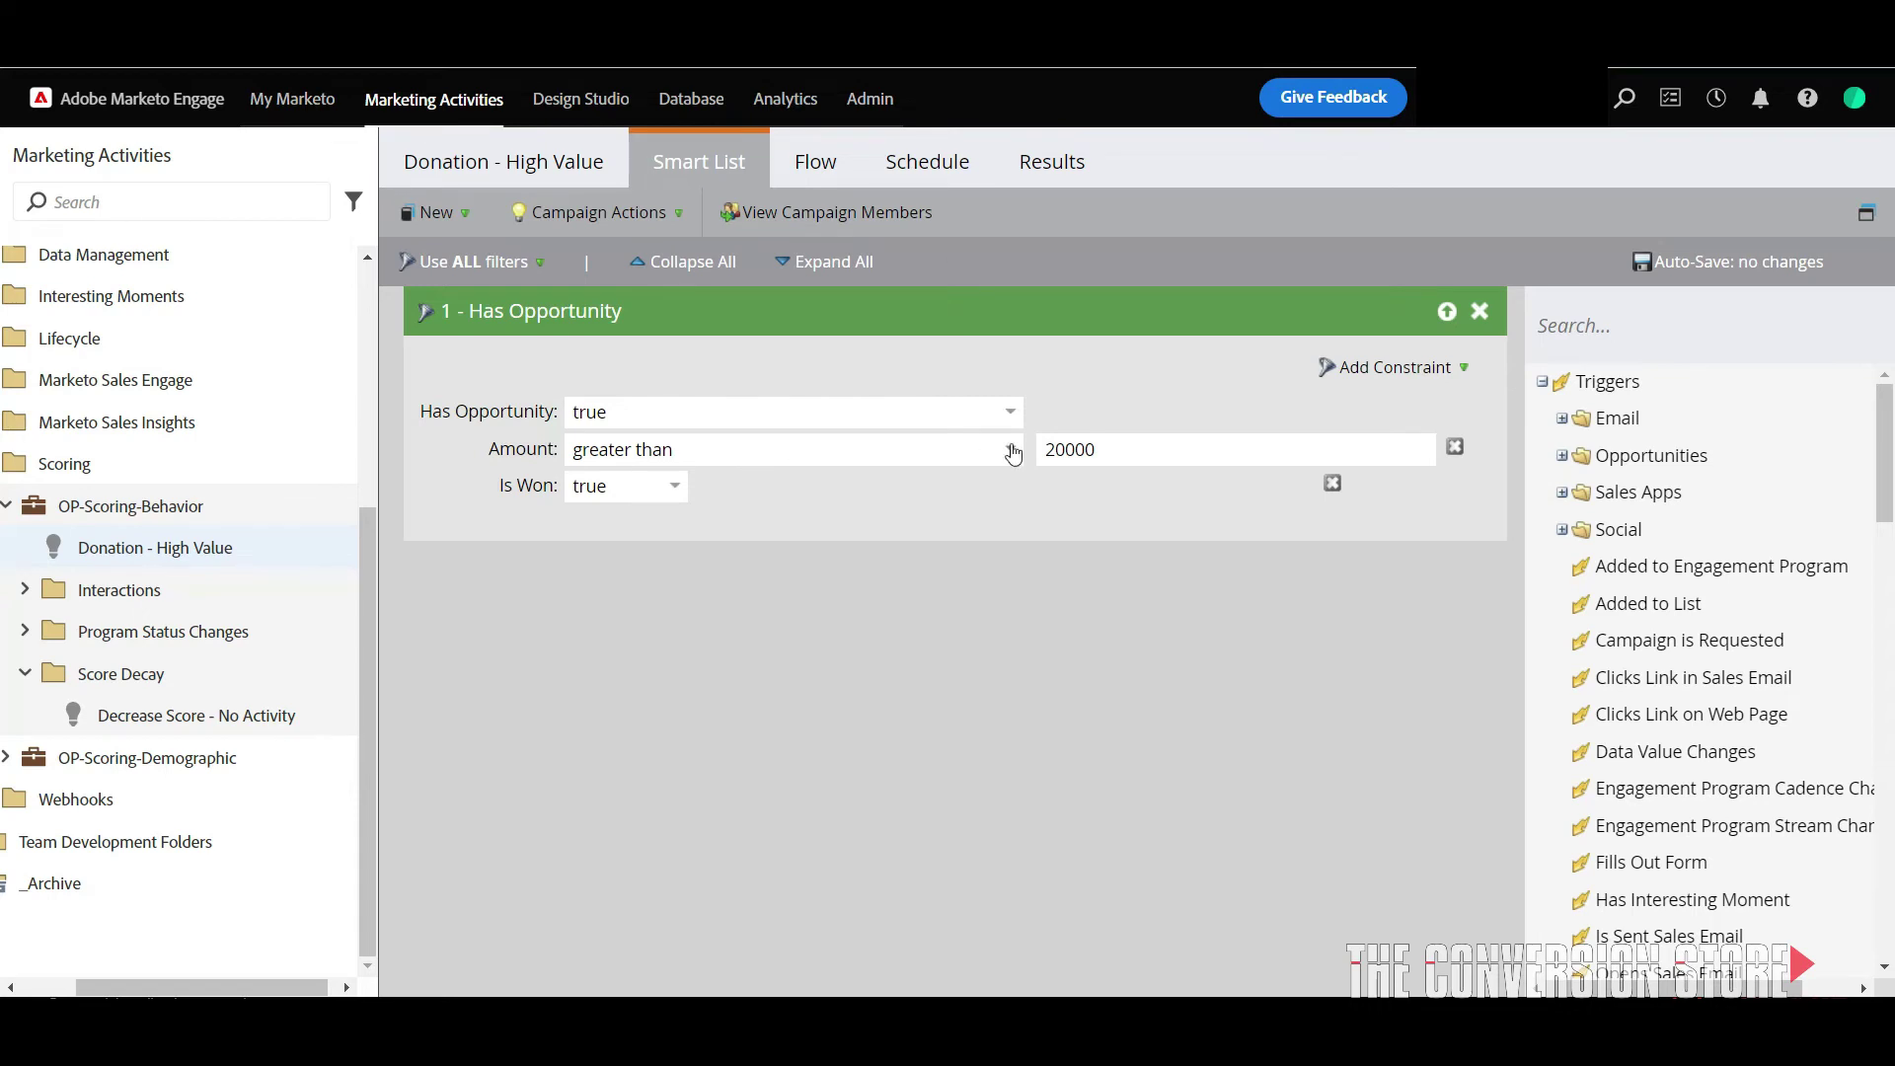
{"action": "left_click", "coordinate": [816, 161]}
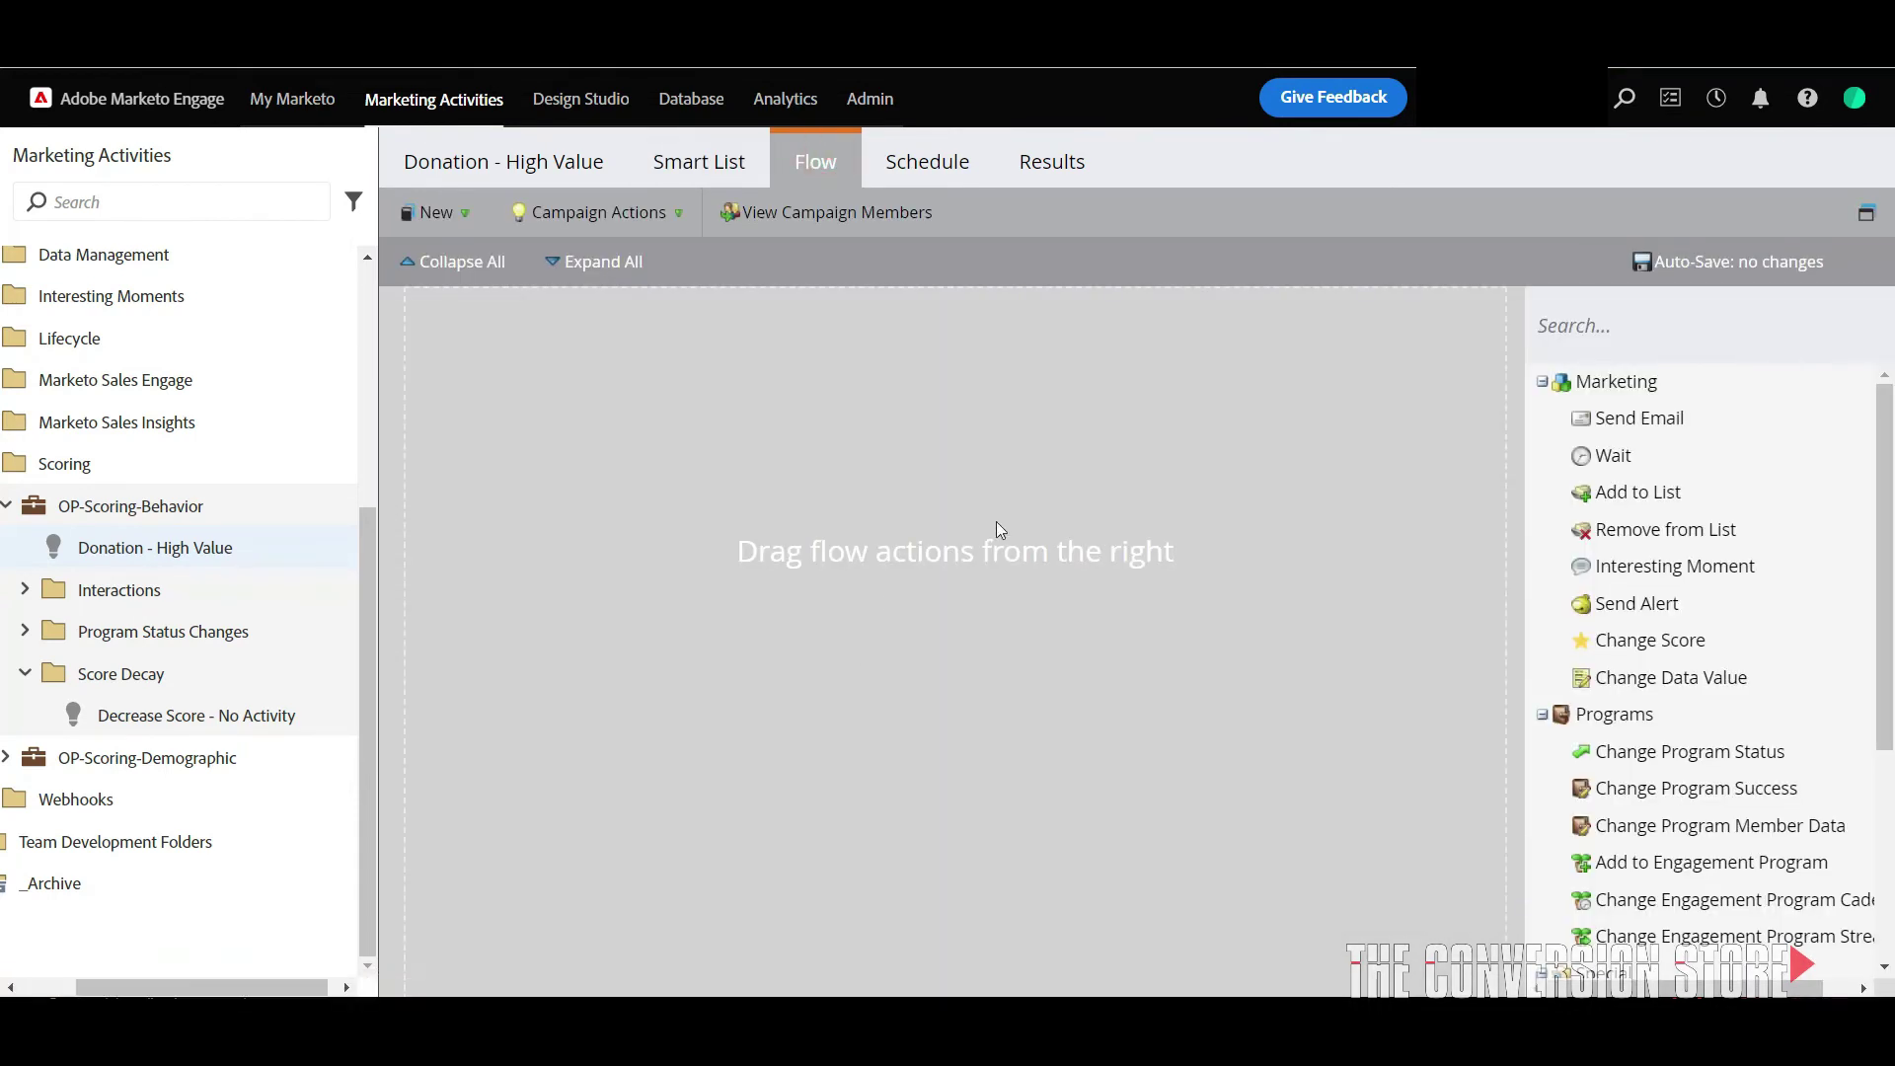
{"action": "left_click", "coordinate": [681, 161]}
{"action": "left_click", "coordinate": [840, 181]}
{"action": "left_click_drag", "start_coordinate": [1566, 642], "coordinate": [1031, 497]}
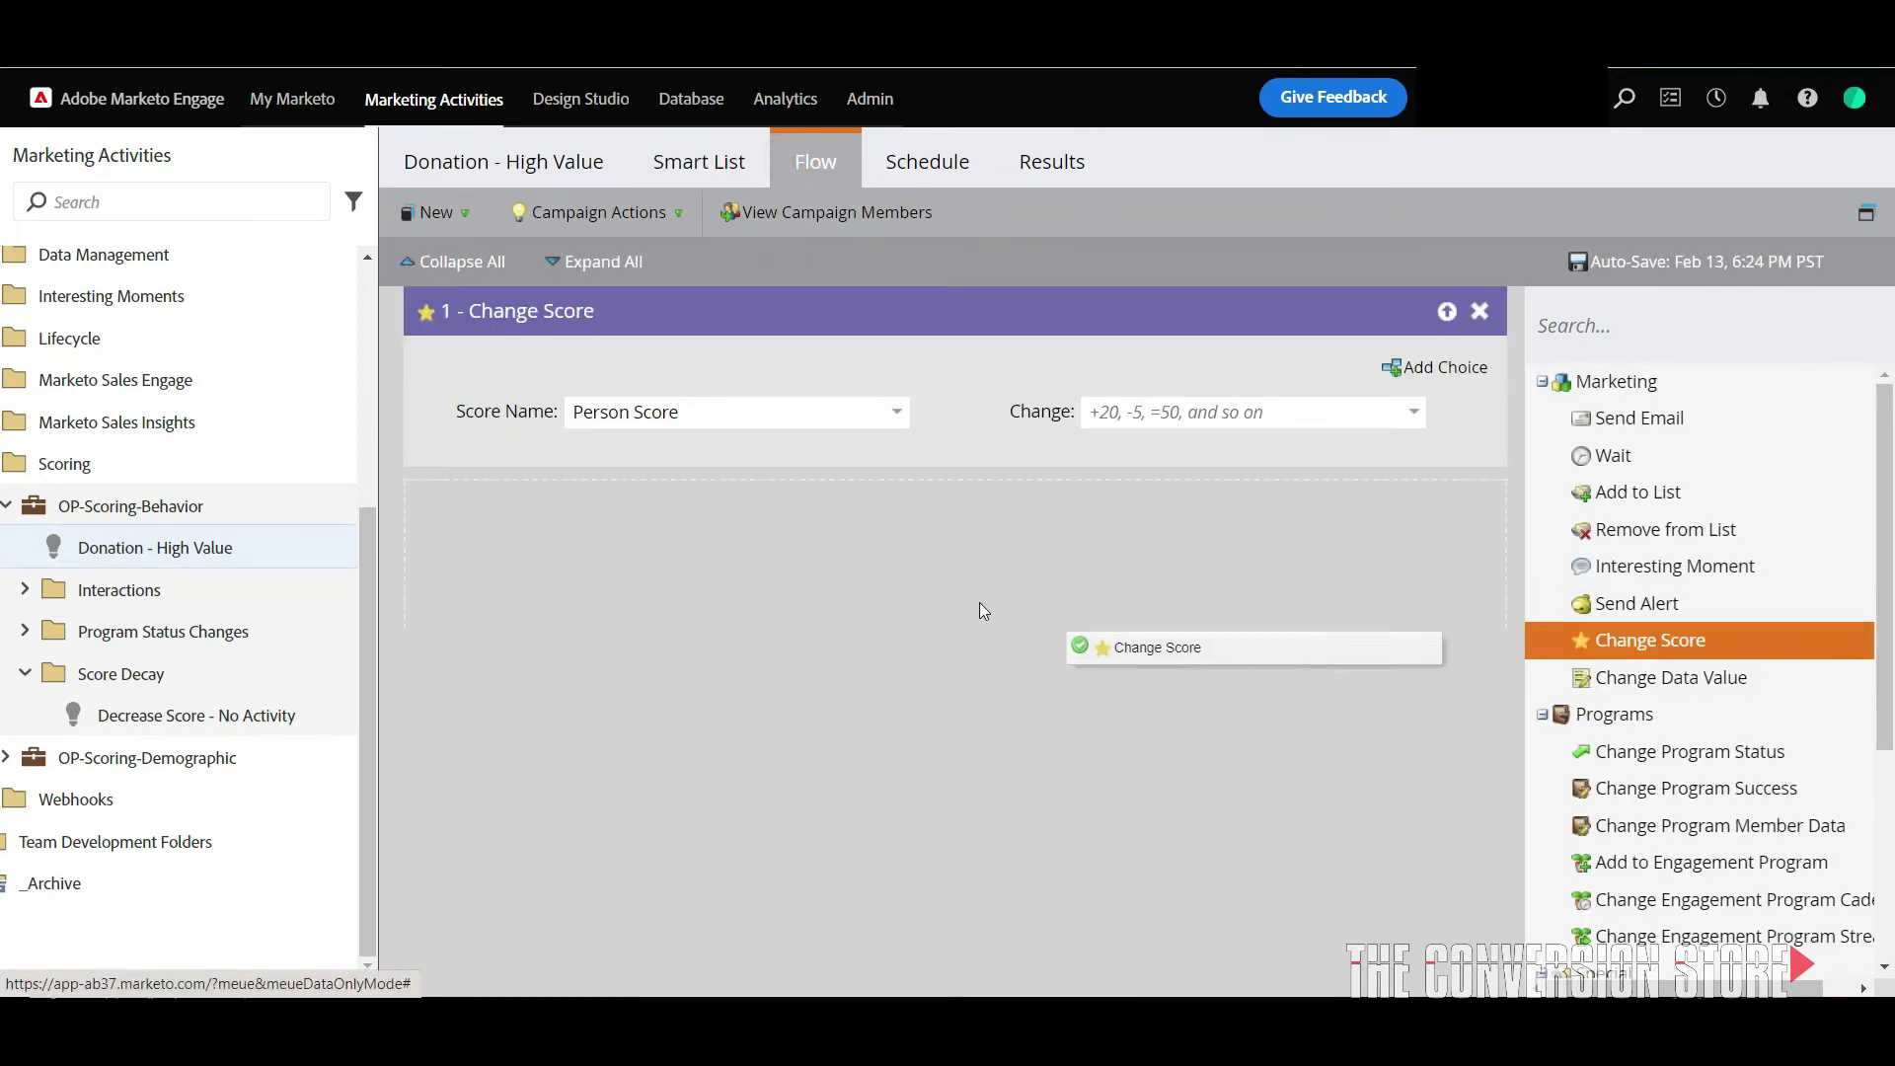
{"action": "left_click_drag", "start_coordinate": [1579, 642], "coordinate": [971, 610]}
{"action": "left_click", "coordinate": [762, 600]}
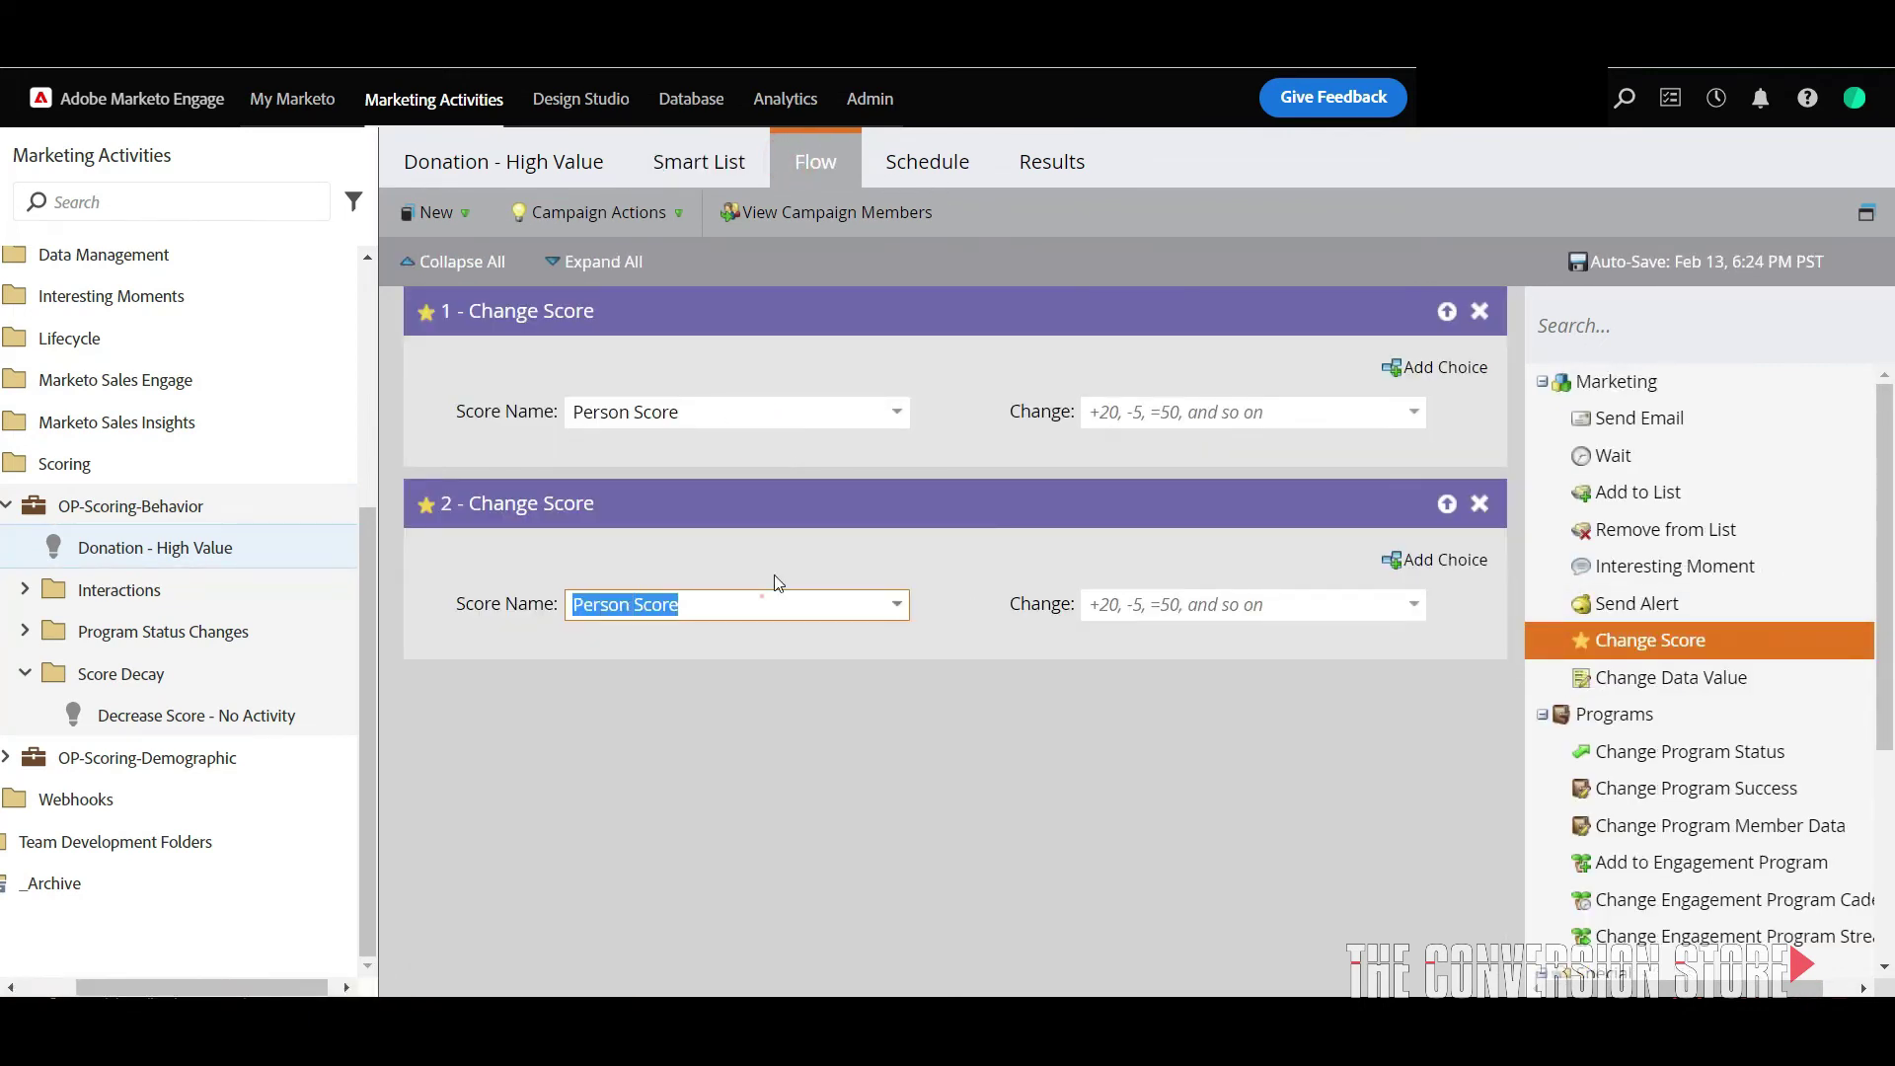
{"action": "type", "text": "be"}
{"action": "key", "text": "Return"}
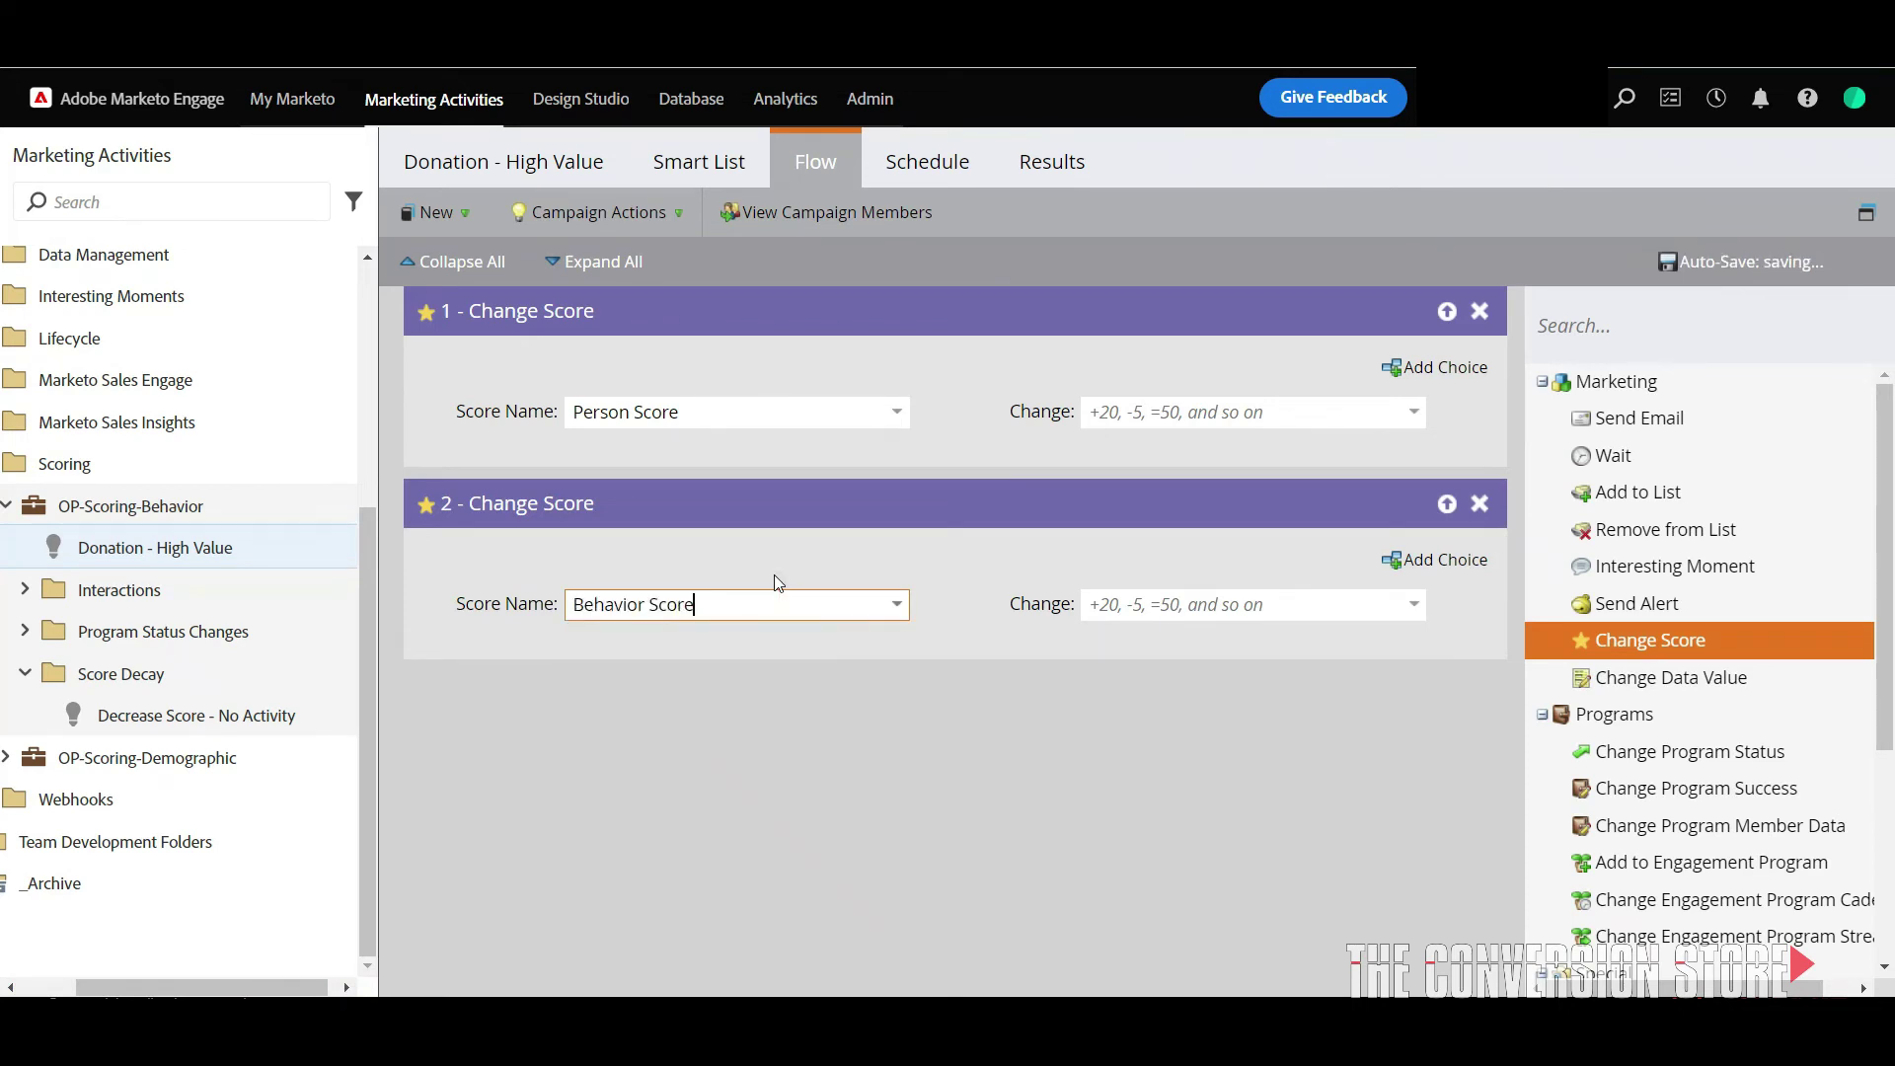
{"action": "left_click", "coordinate": [786, 568]}
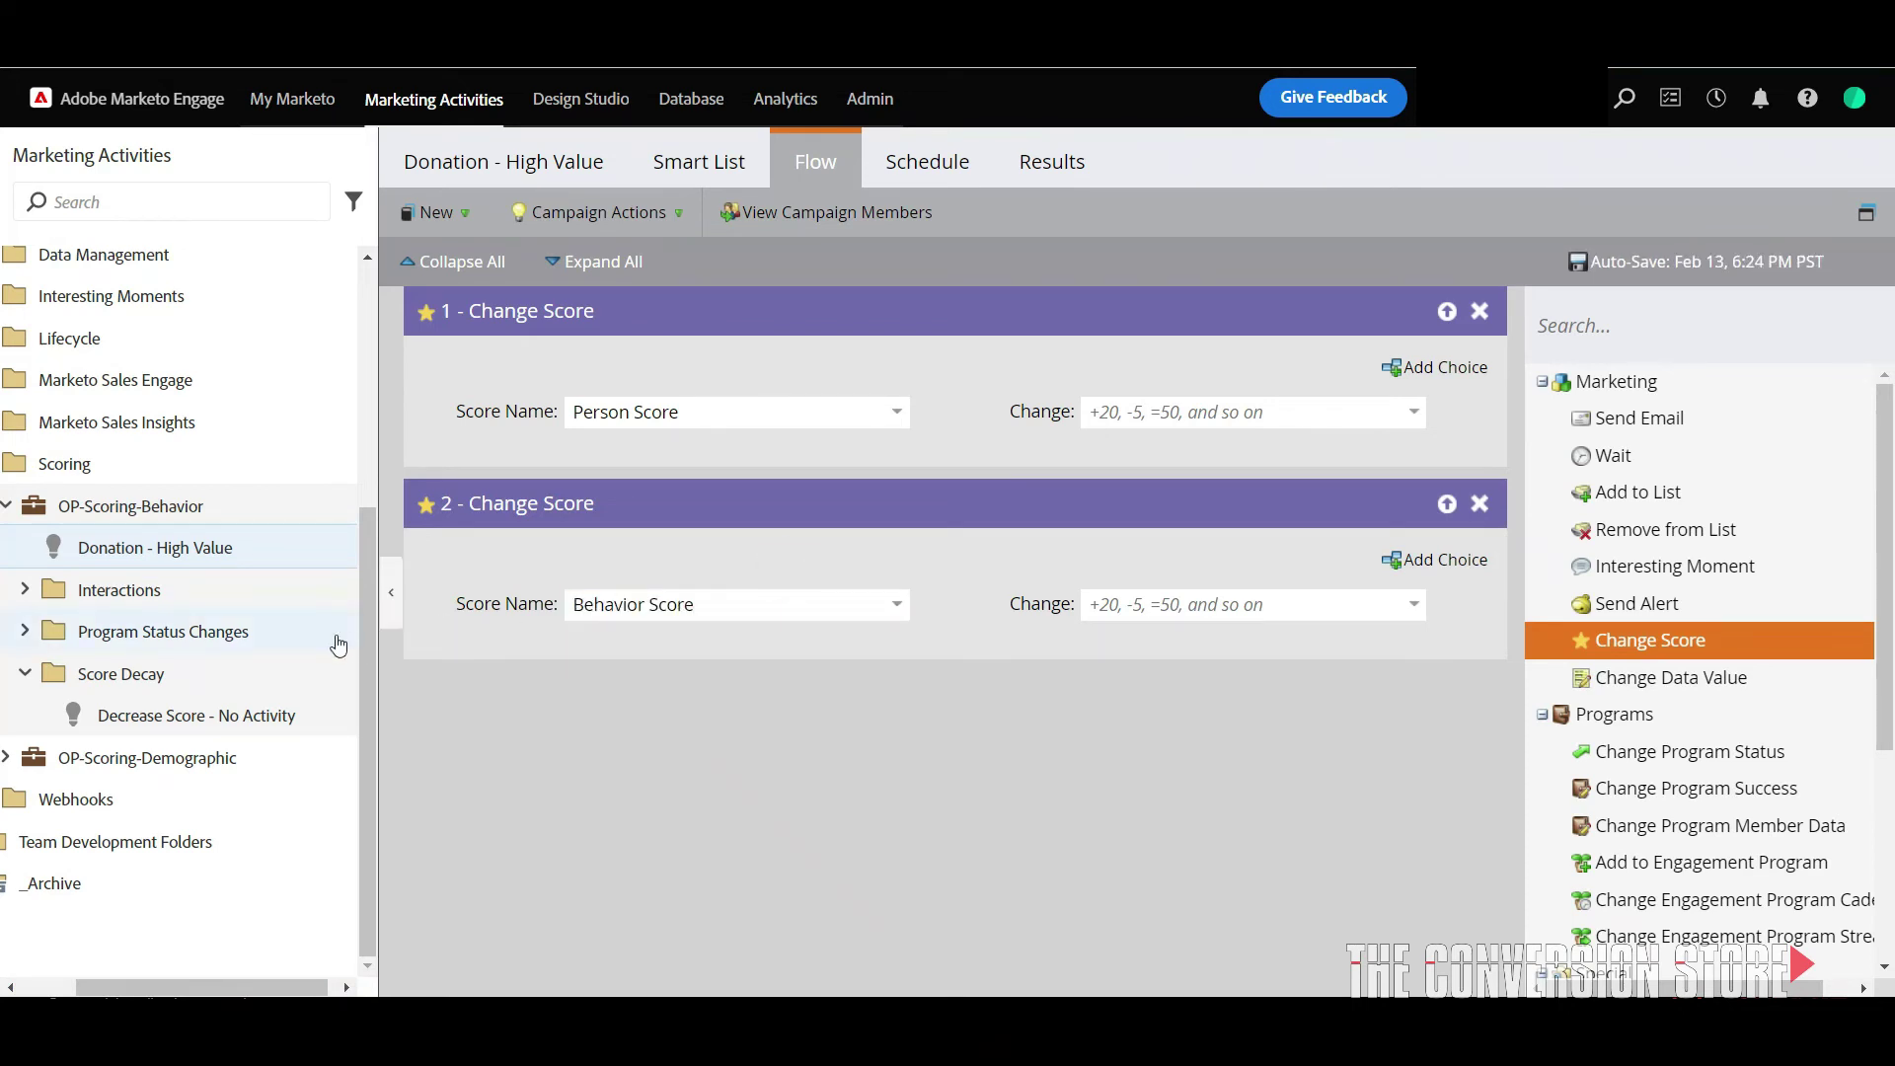
{"action": "left_click", "coordinate": [178, 563]}
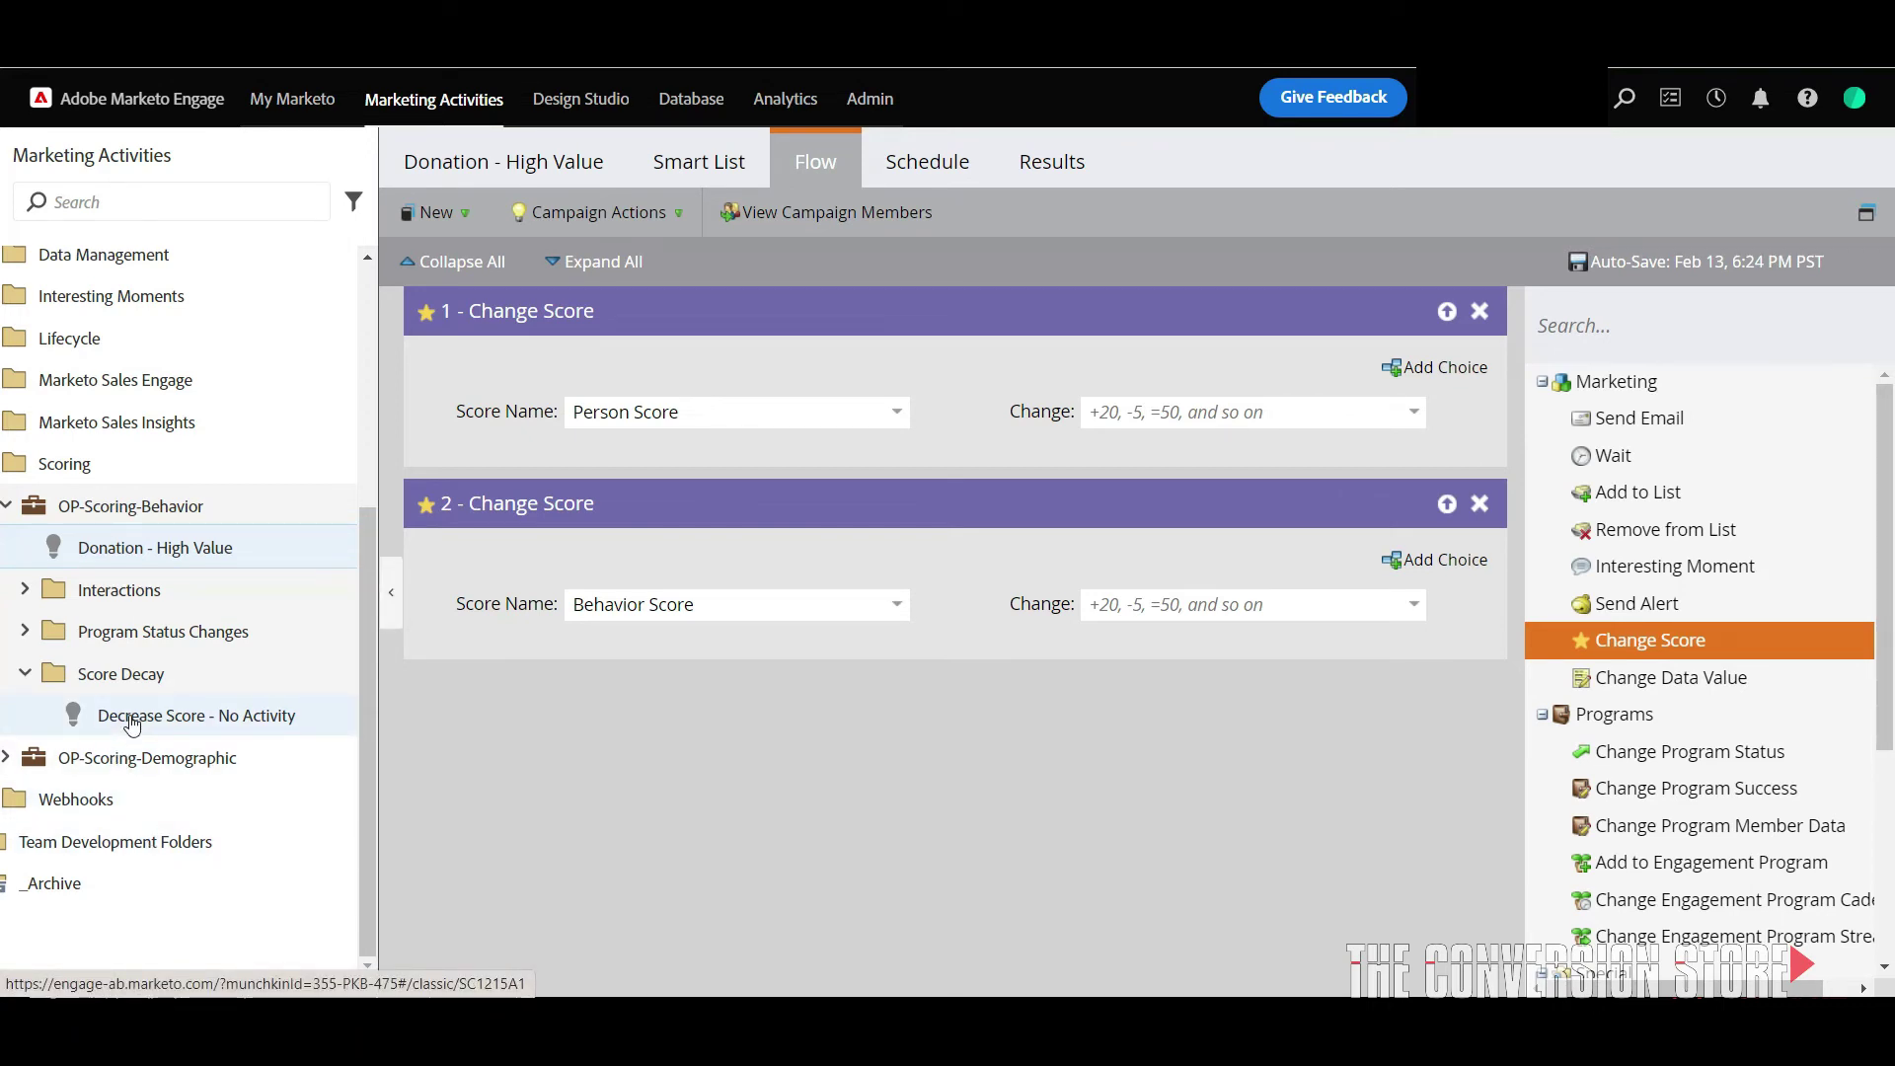
- Open the Decrease Score - No Activity campaign under Score Decay
{"action": "left_click", "coordinate": [207, 715]}
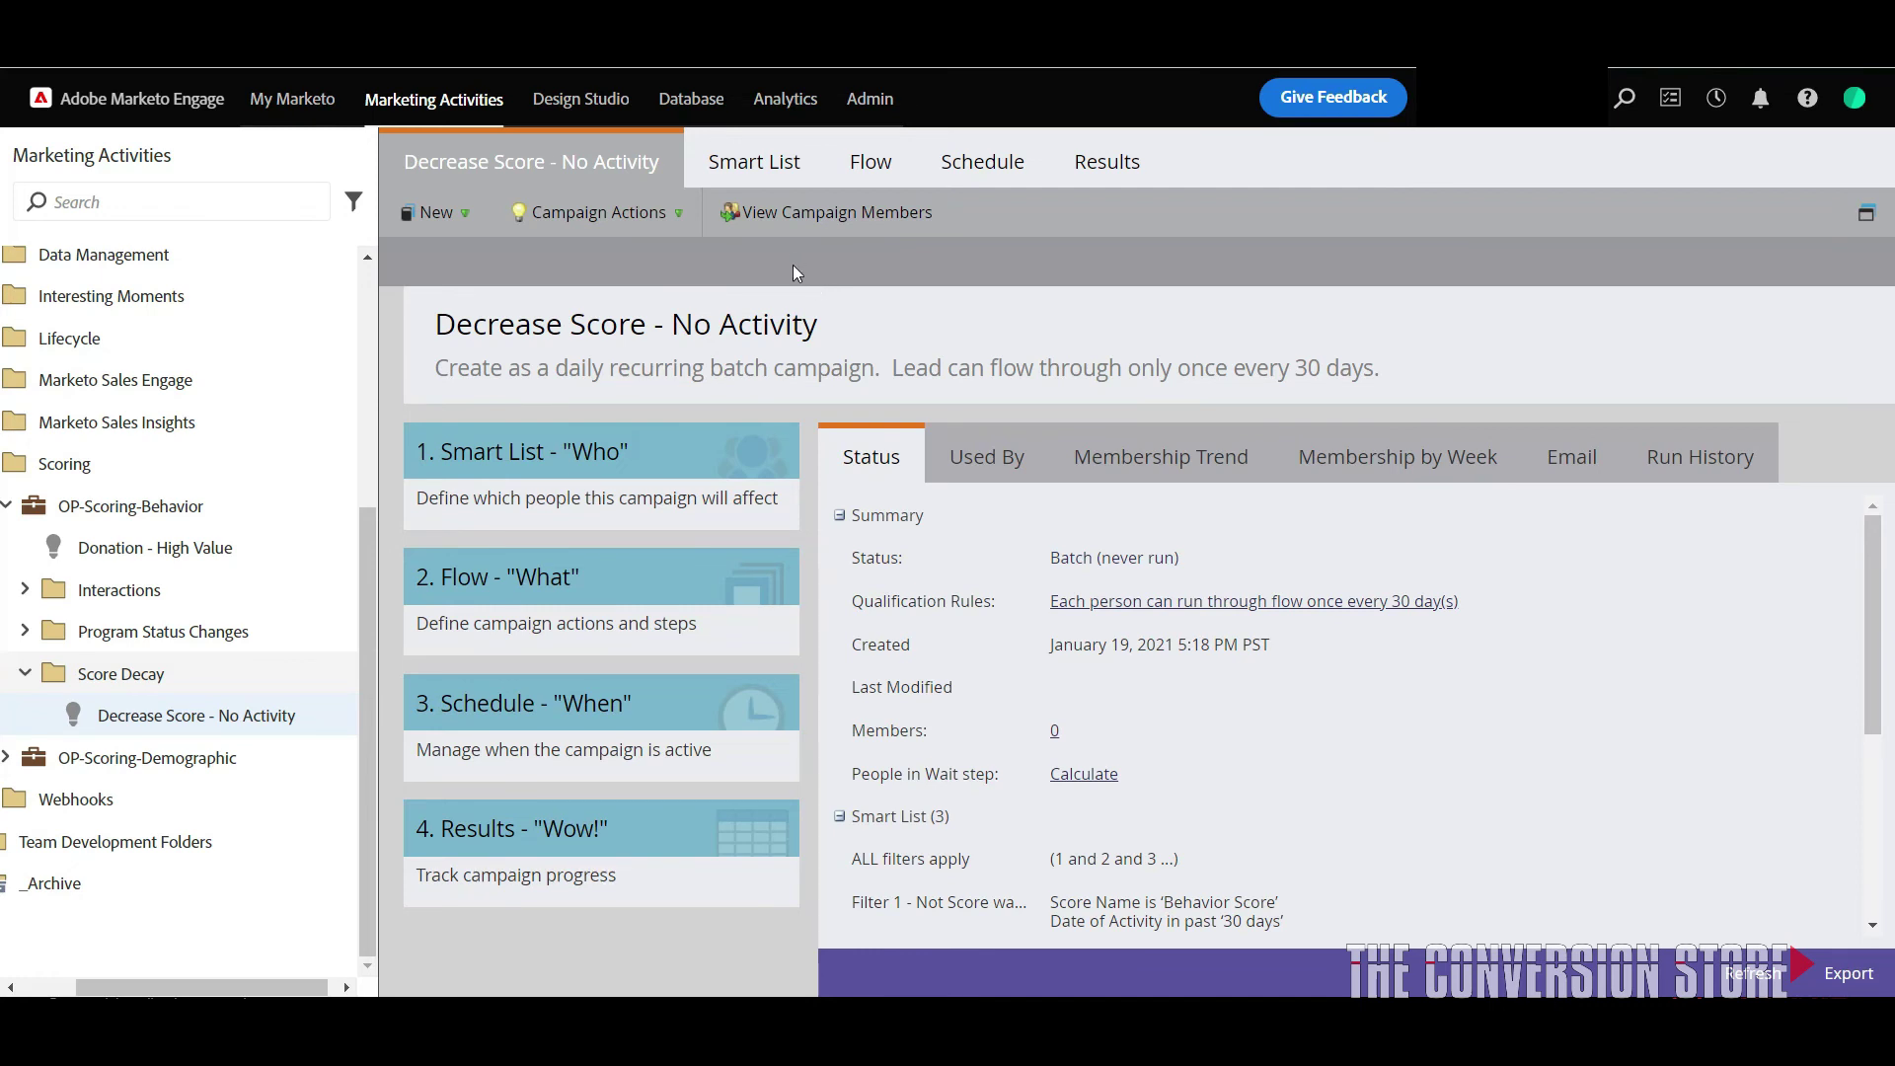
- In the decay campaign's Flow, replace the Person Score change value with =0
{"action": "left_click", "coordinate": [871, 162]}
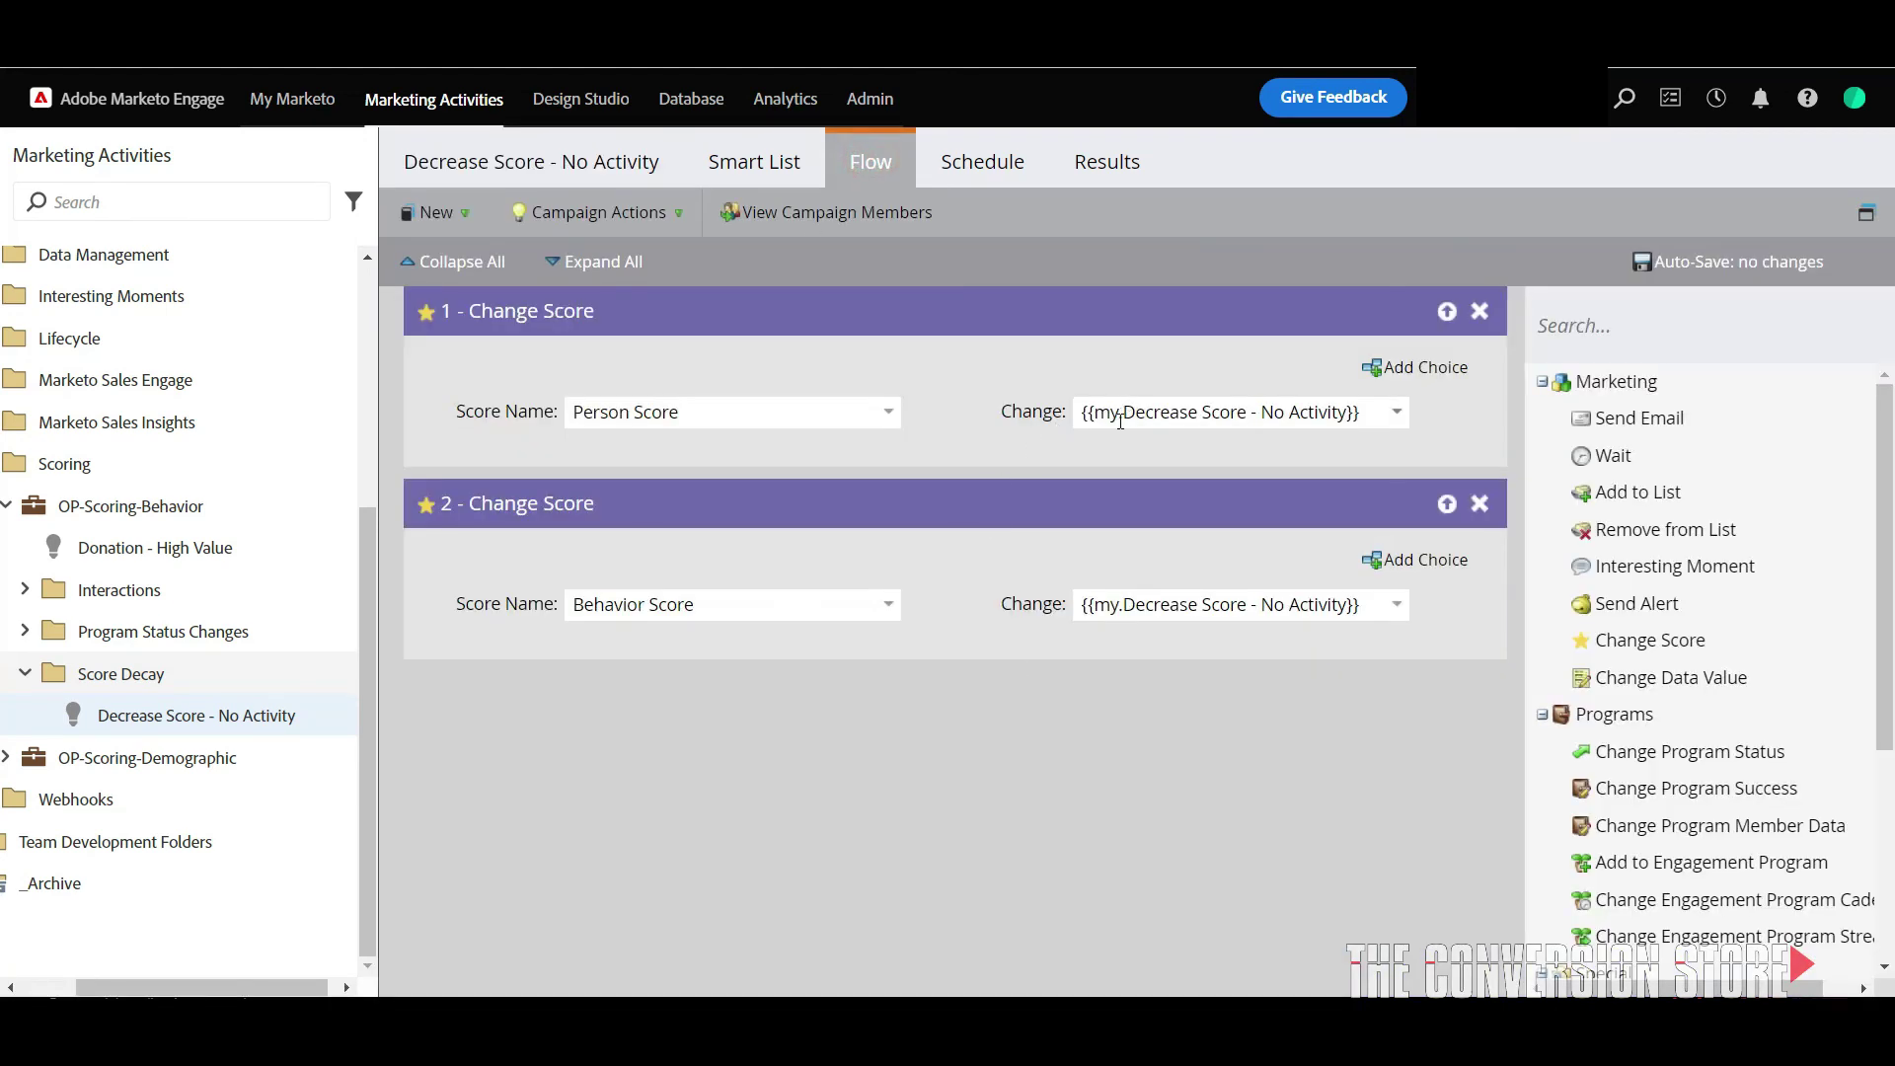
{"action": "double_click", "coordinate": [1129, 415]}
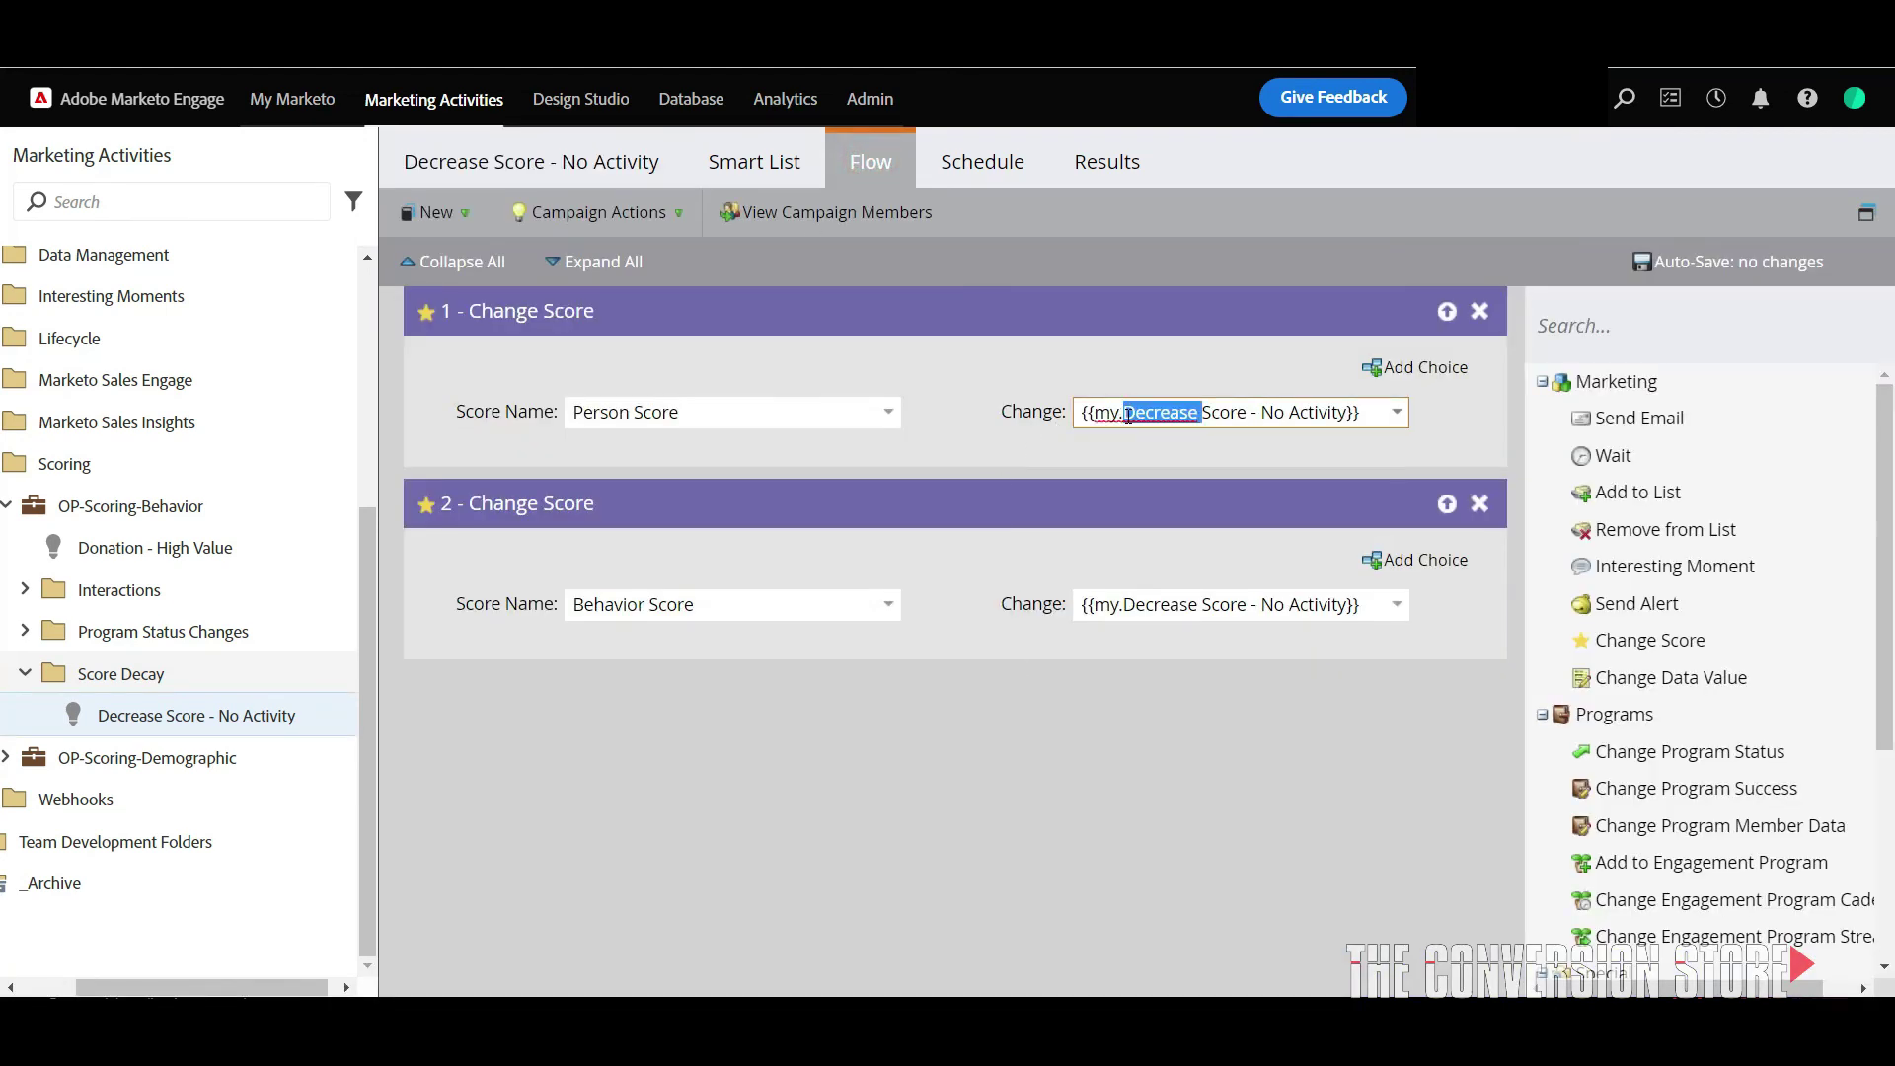
{"action": "triple_click", "coordinate": [1128, 415]}
{"action": "key", "text": "BackSpace"}
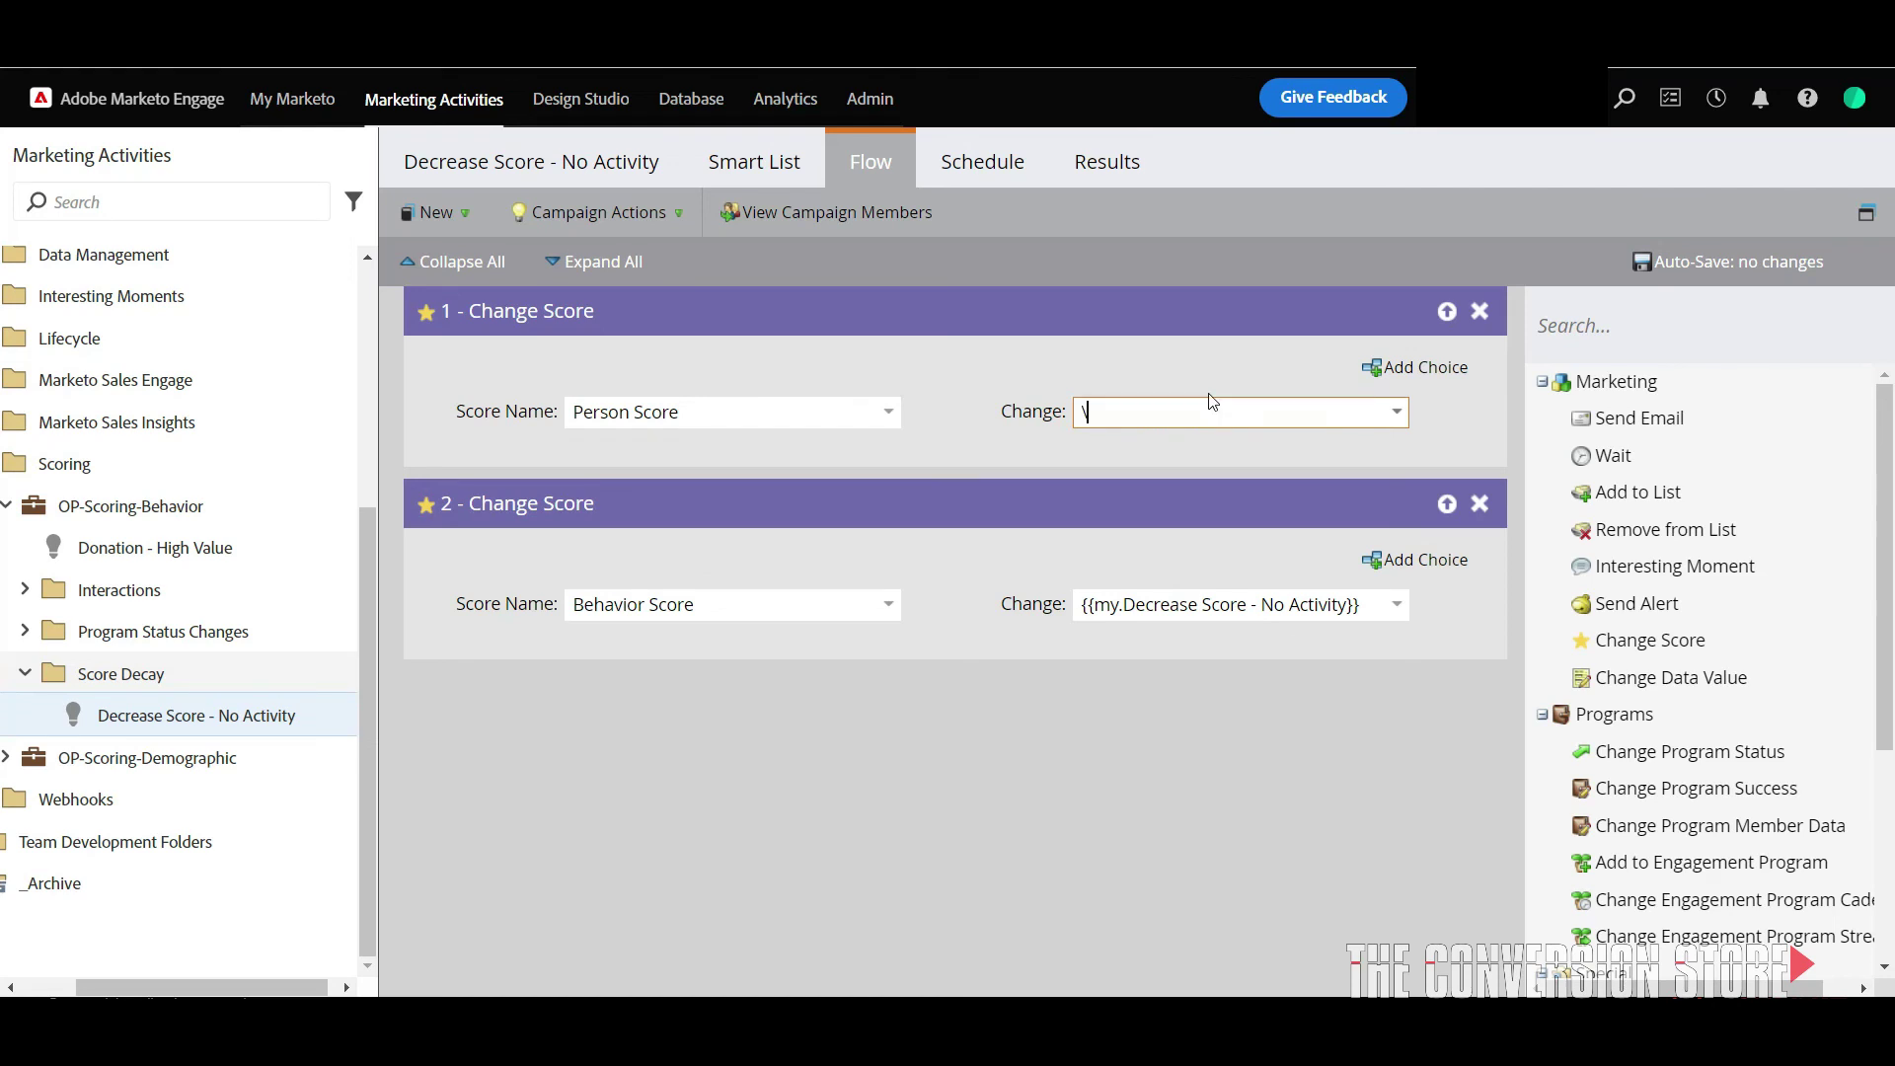
{"action": "type", "text": "\\"}
{"action": "key", "text": "BackSpace"}
{"action": "type", "text": "=0"}
{"action": "left_click", "coordinate": [1203, 388]}
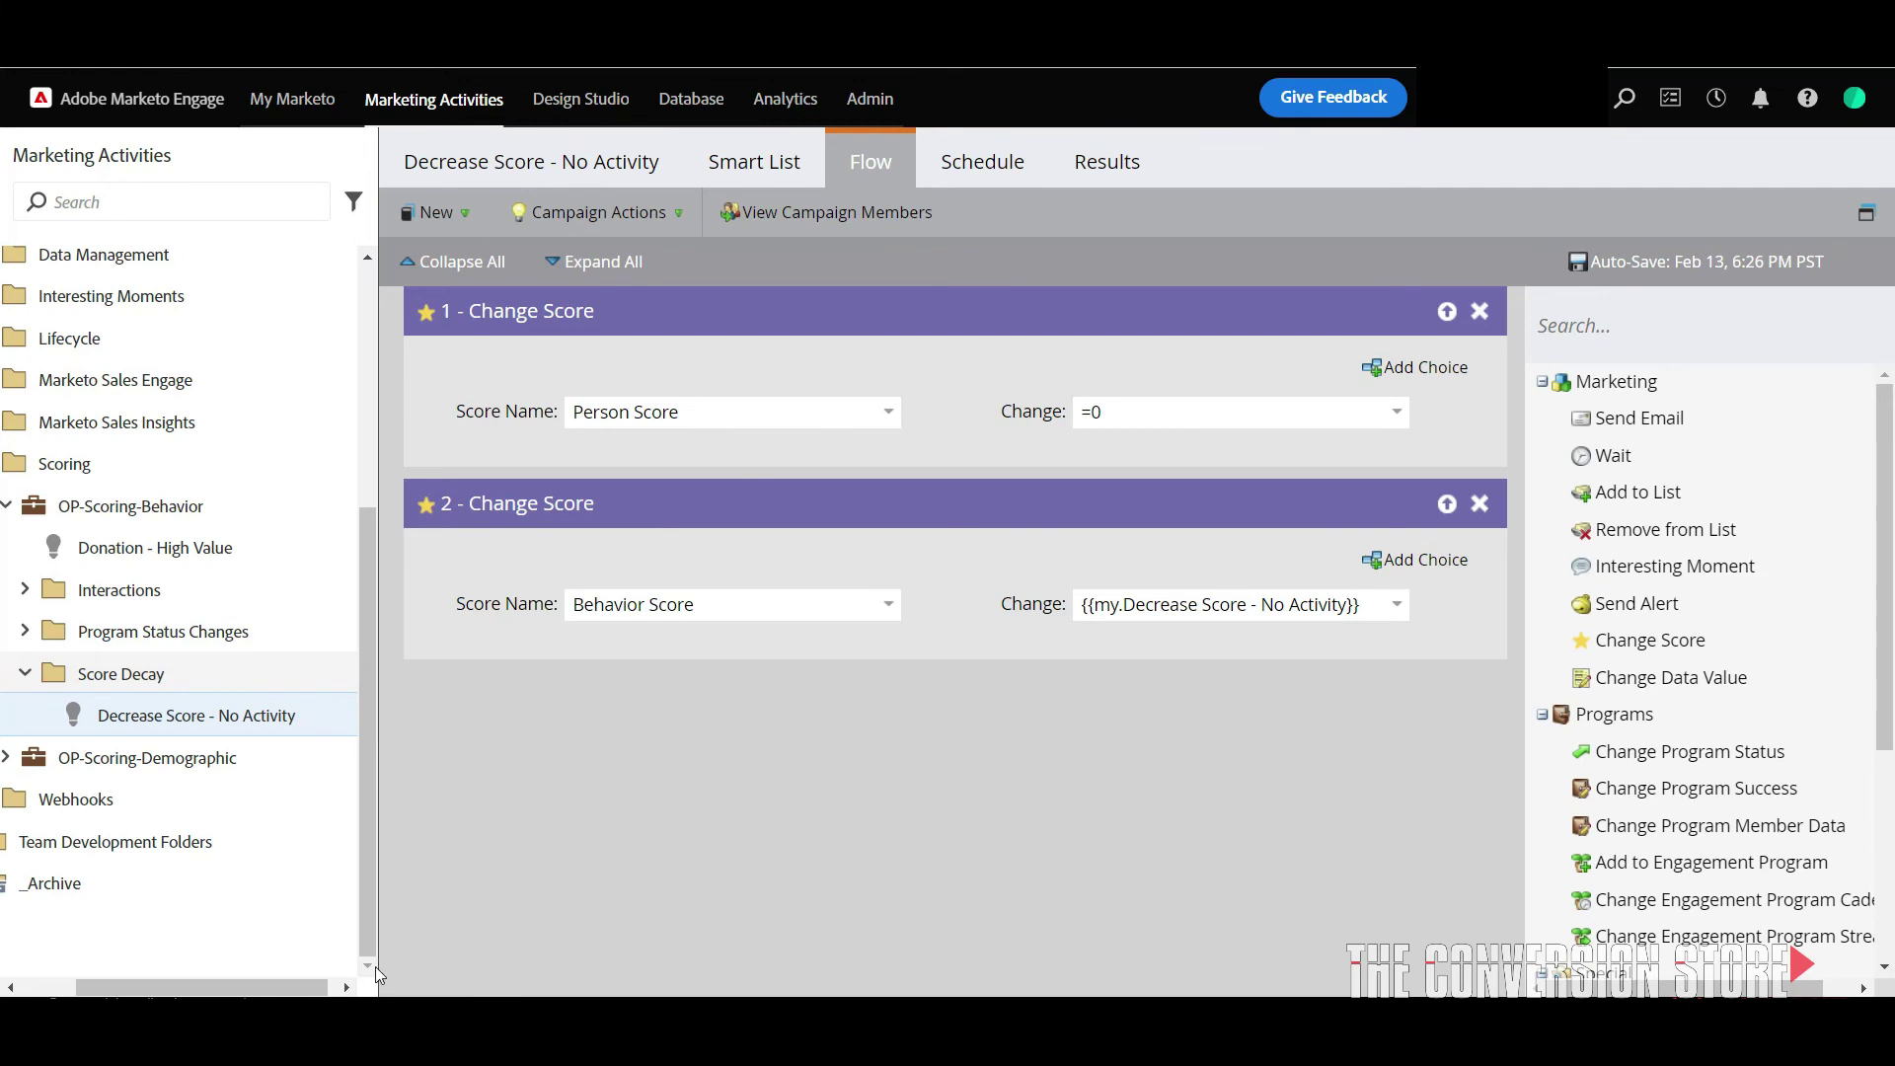
{"action": "left_click_drag", "start_coordinate": [263, 981], "coordinate": [234, 987]}
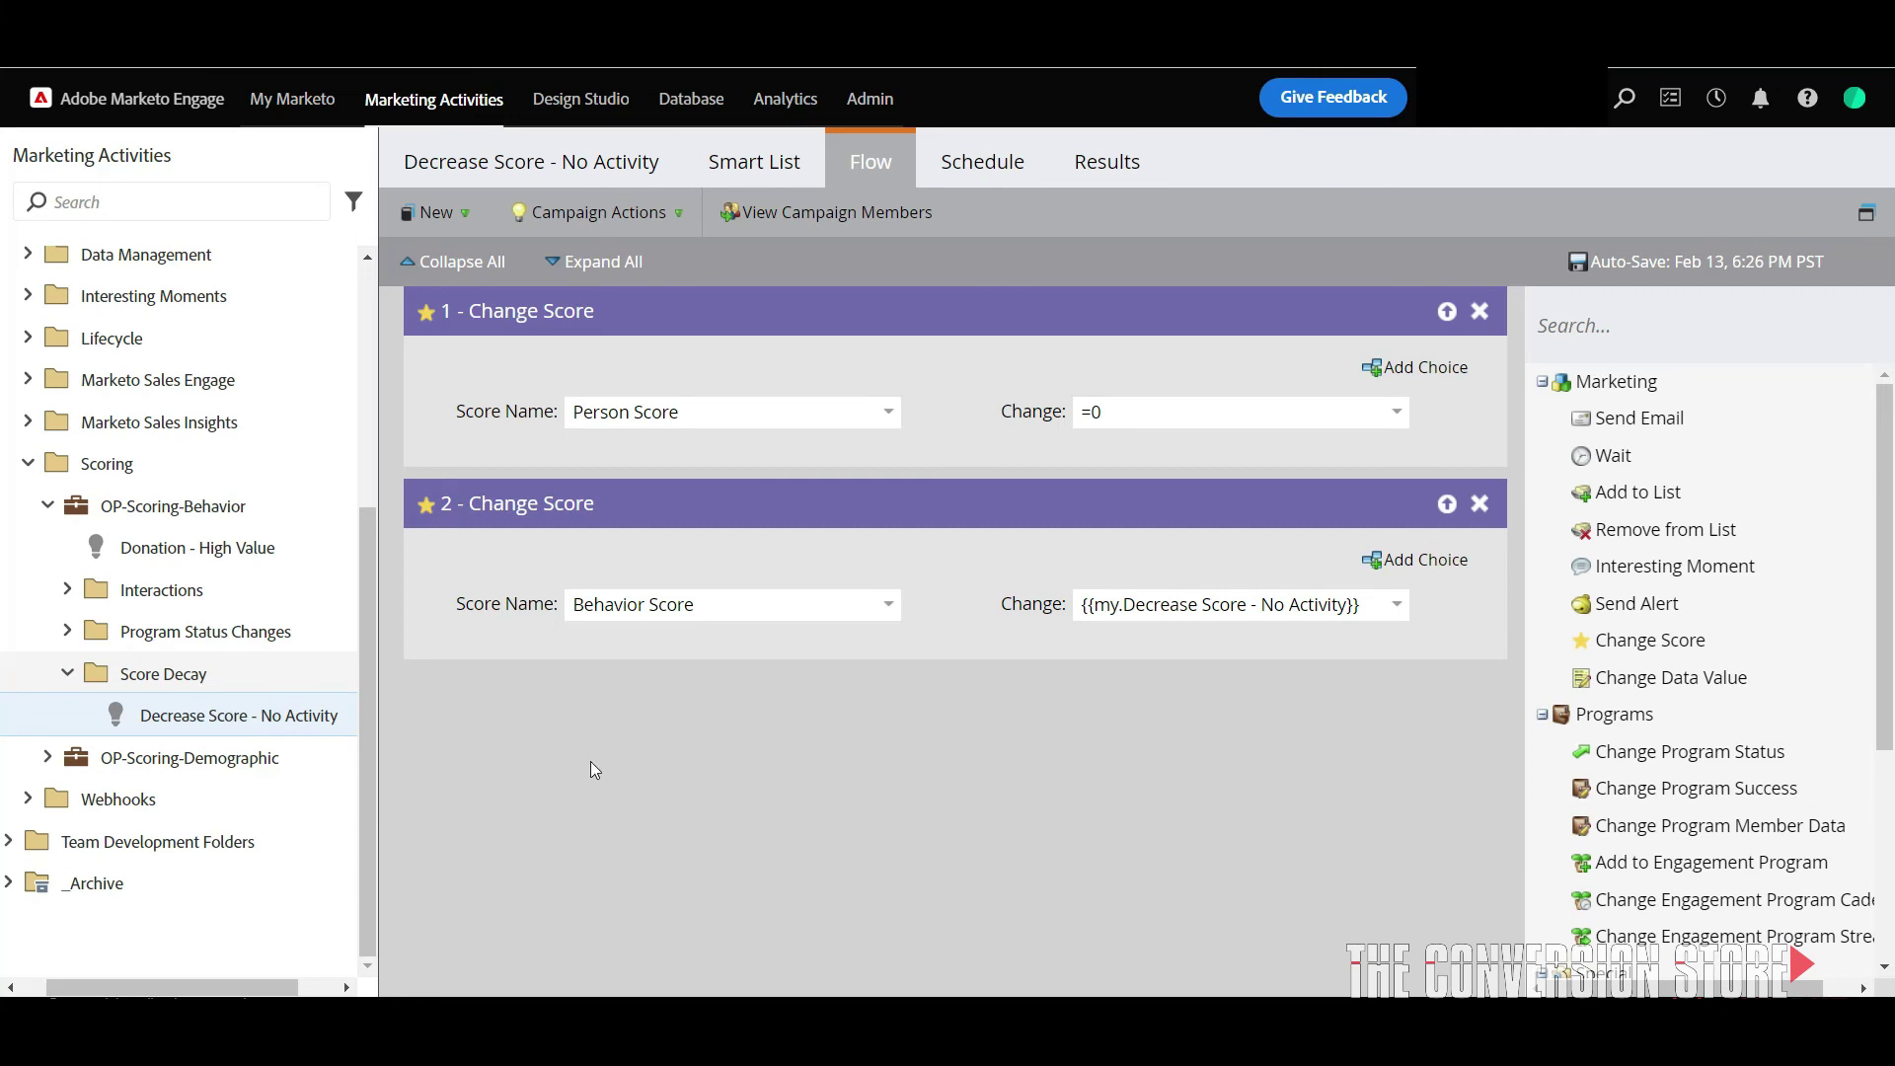
- Open OP-Scoring-Demographic and review its 19 local score tokens, valued -5 to +20, in My Tokens
{"action": "left_click", "coordinate": [42, 756]}
{"action": "scroll", "coordinate": [268, 691], "scroll_direction": "down", "scroll_amount": 2}
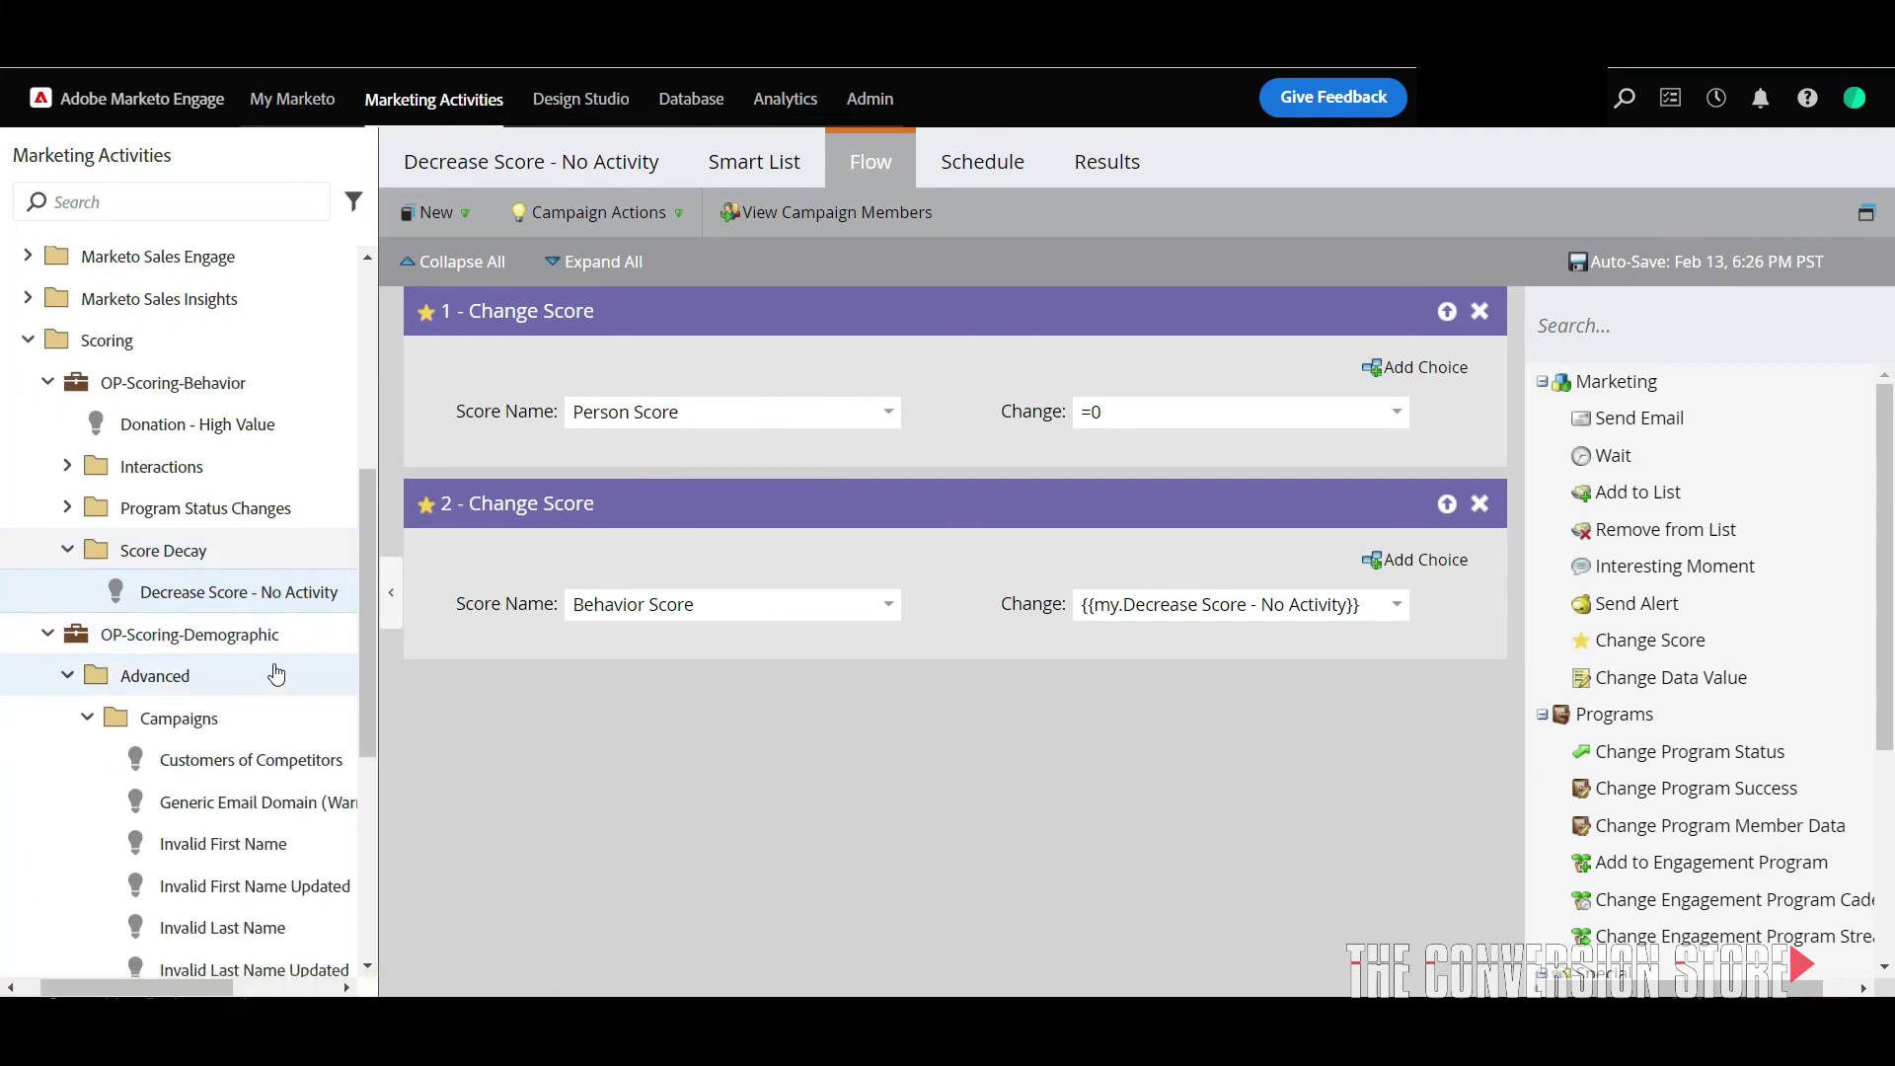
{"action": "right_click", "coordinate": [226, 645]}
{"action": "left_click", "coordinate": [226, 645]}
{"action": "left_click", "coordinate": [941, 161]}
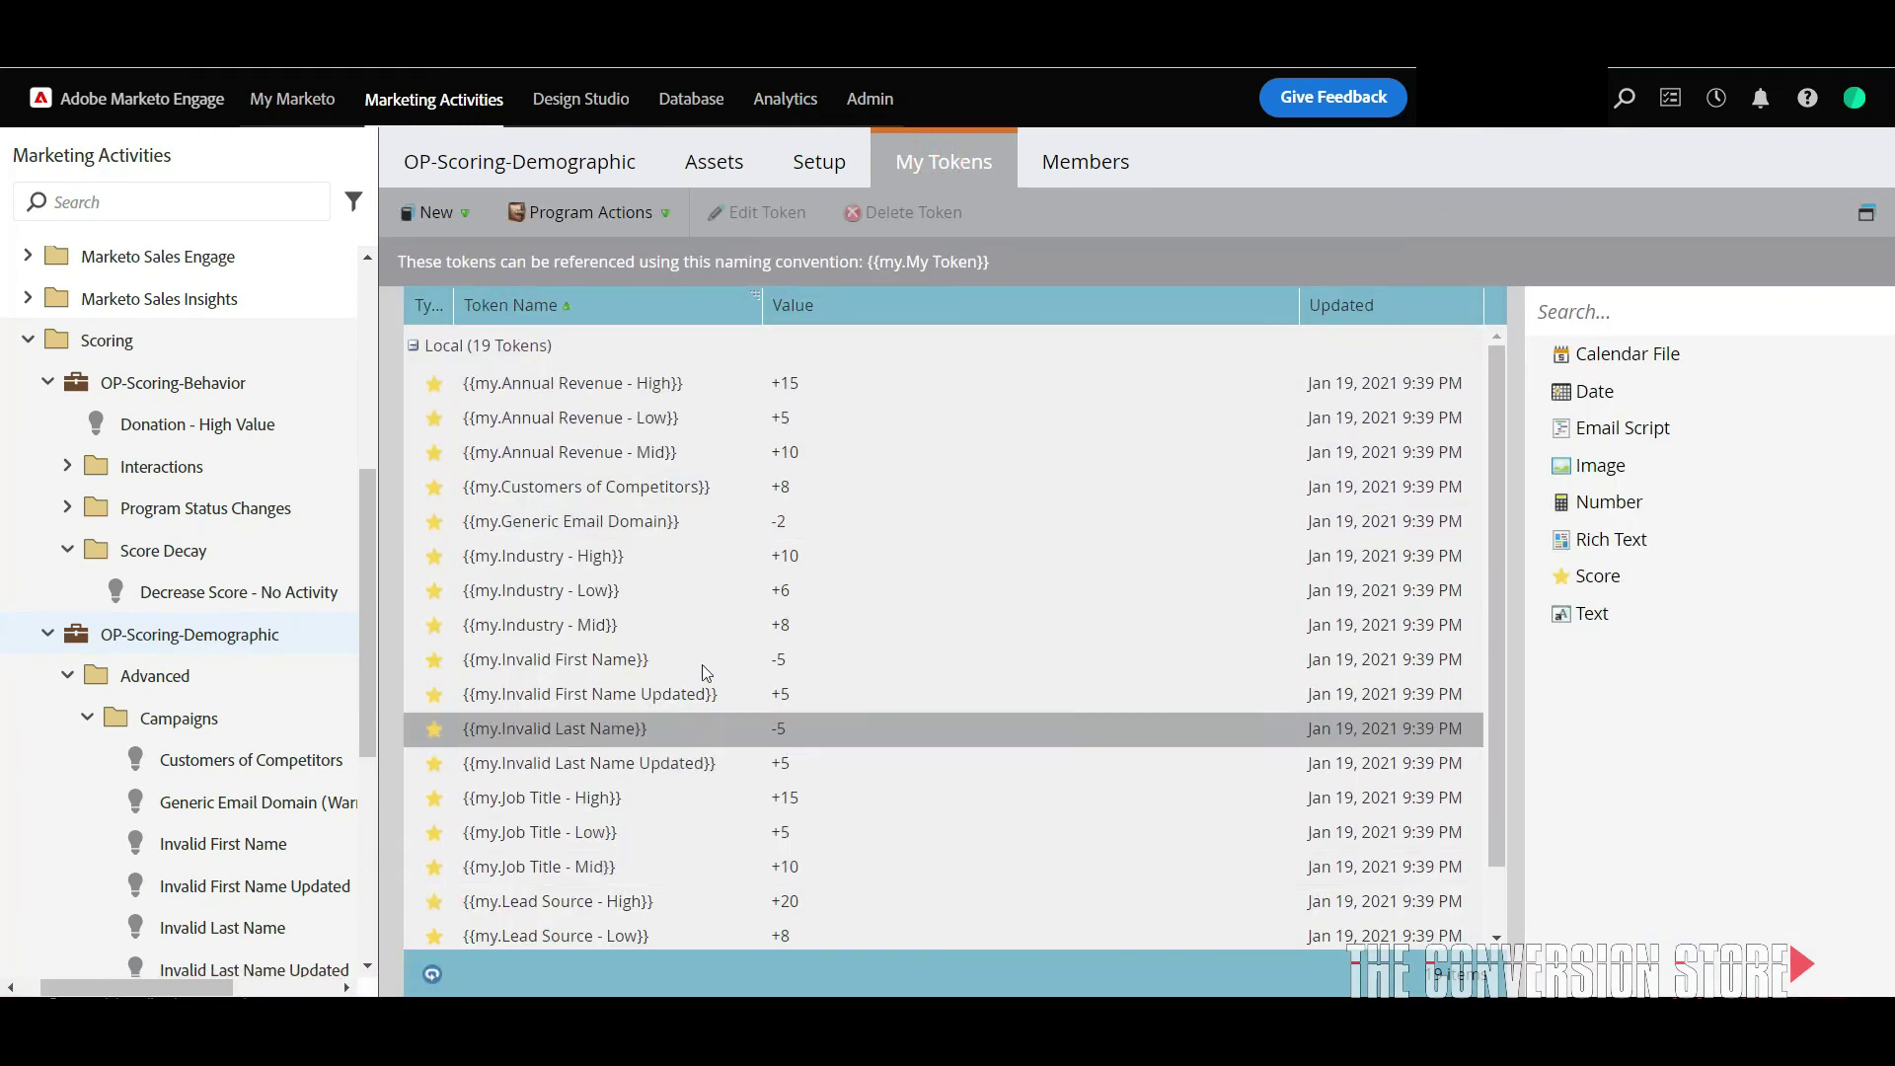
{"action": "scroll", "coordinate": [741, 516], "scroll_direction": "down", "scroll_amount": 2}
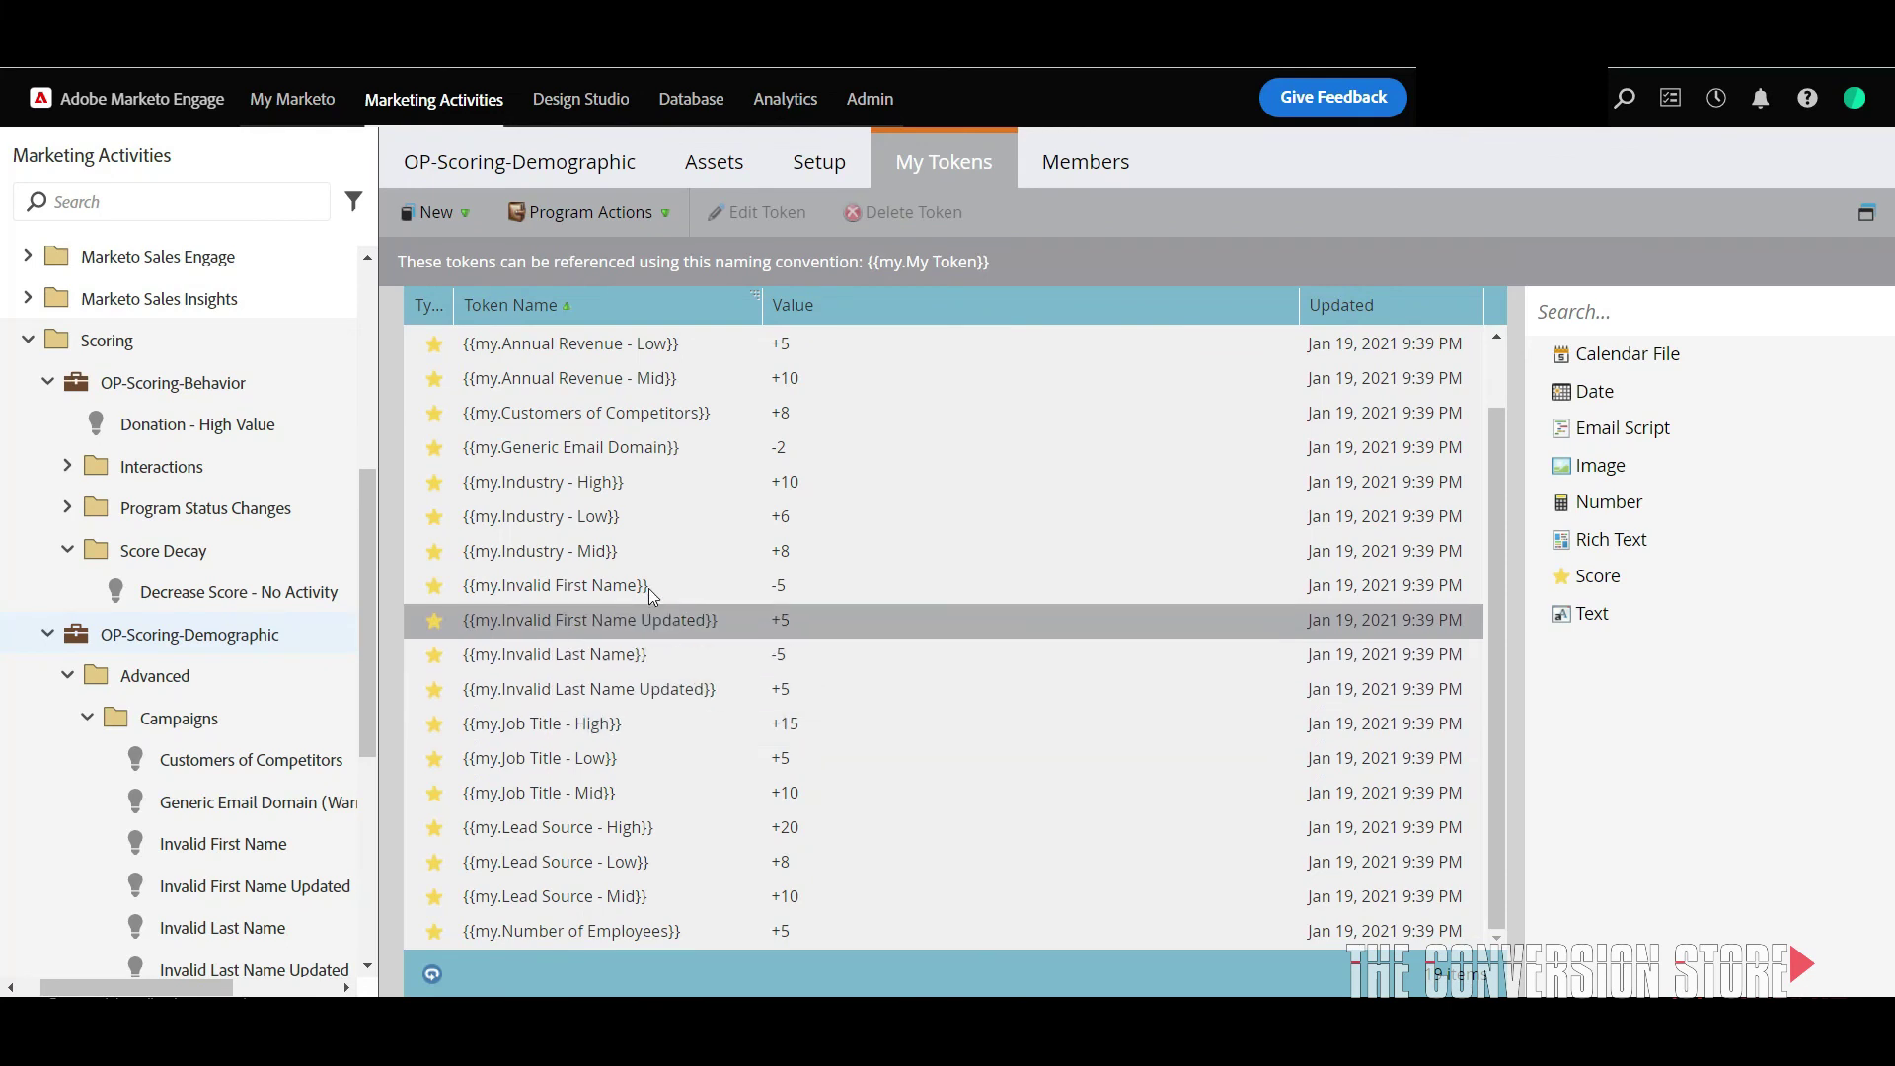
{"action": "scroll", "coordinate": [646, 505], "scroll_direction": "up", "scroll_amount": 2}
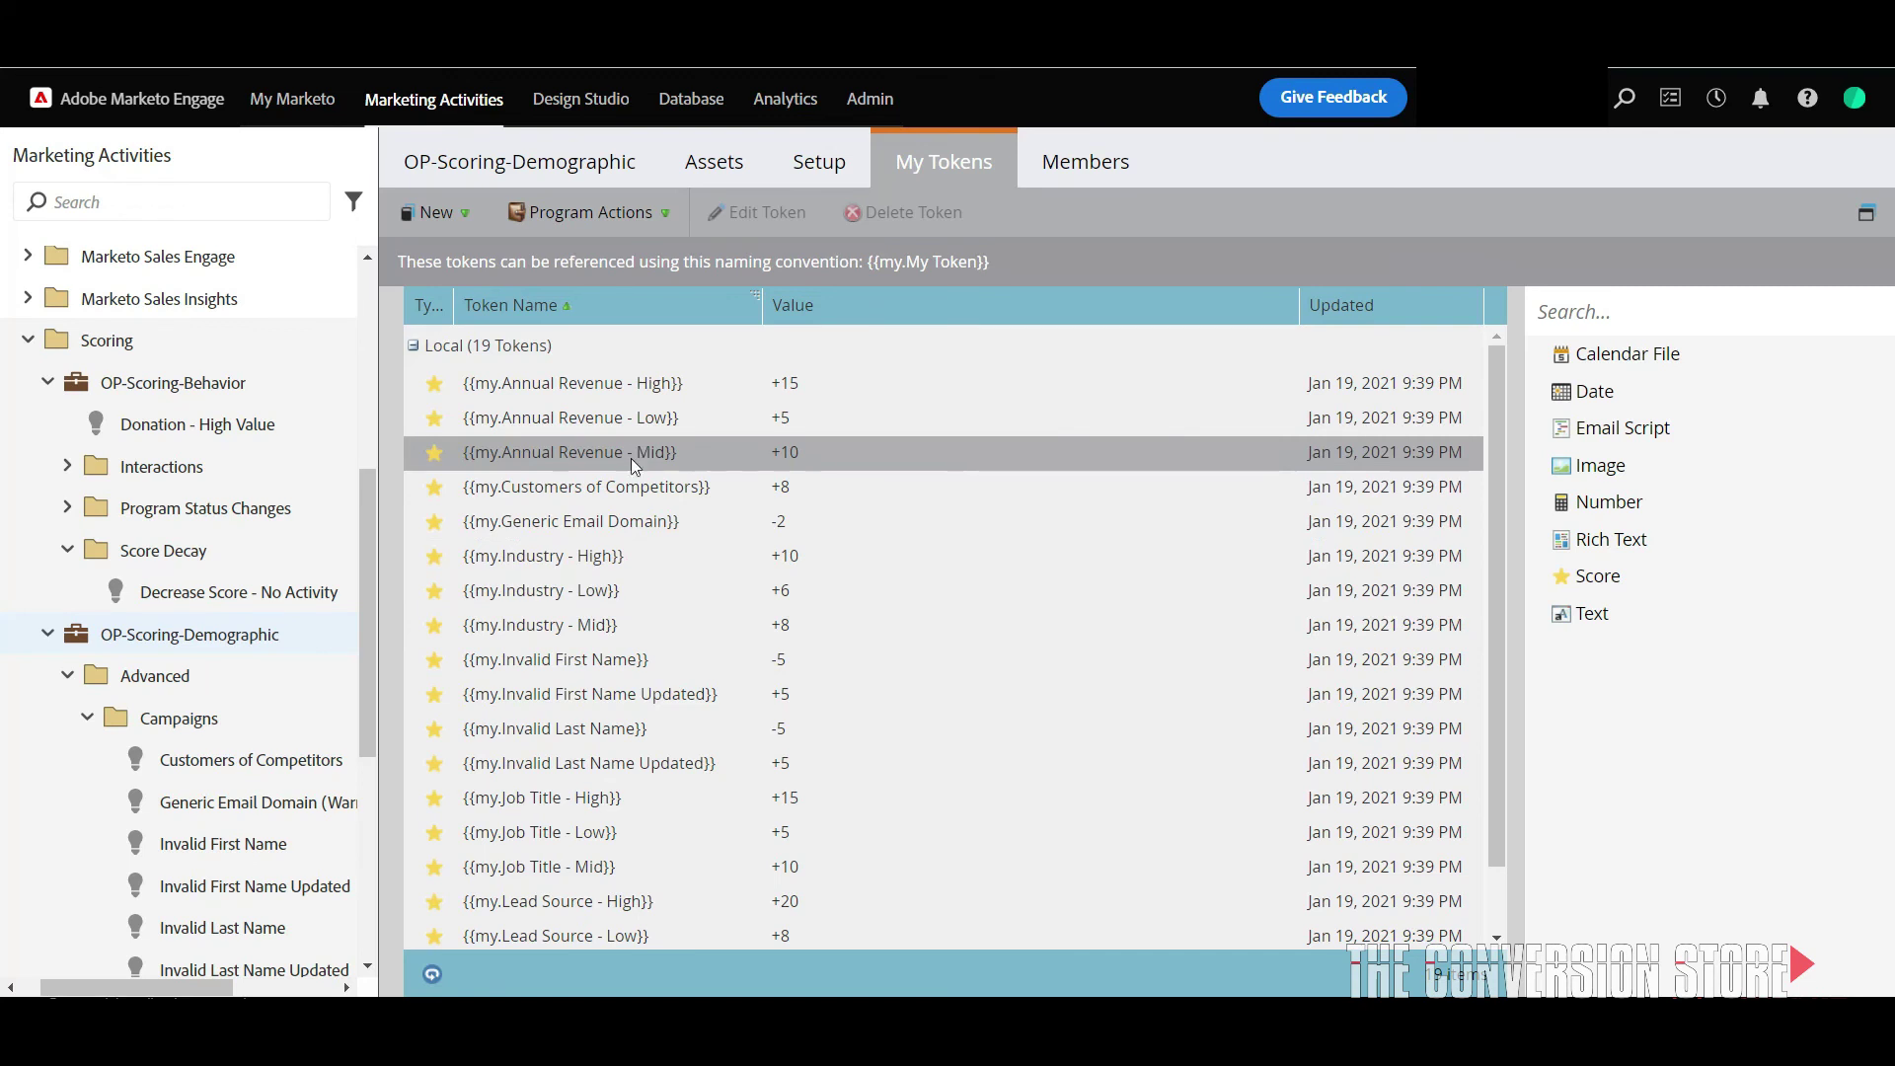
{"action": "scroll", "coordinate": [654, 796], "scroll_direction": "down", "scroll_amount": 2}
{"action": "scroll", "coordinate": [287, 711], "scroll_direction": "down", "scroll_amount": 3}
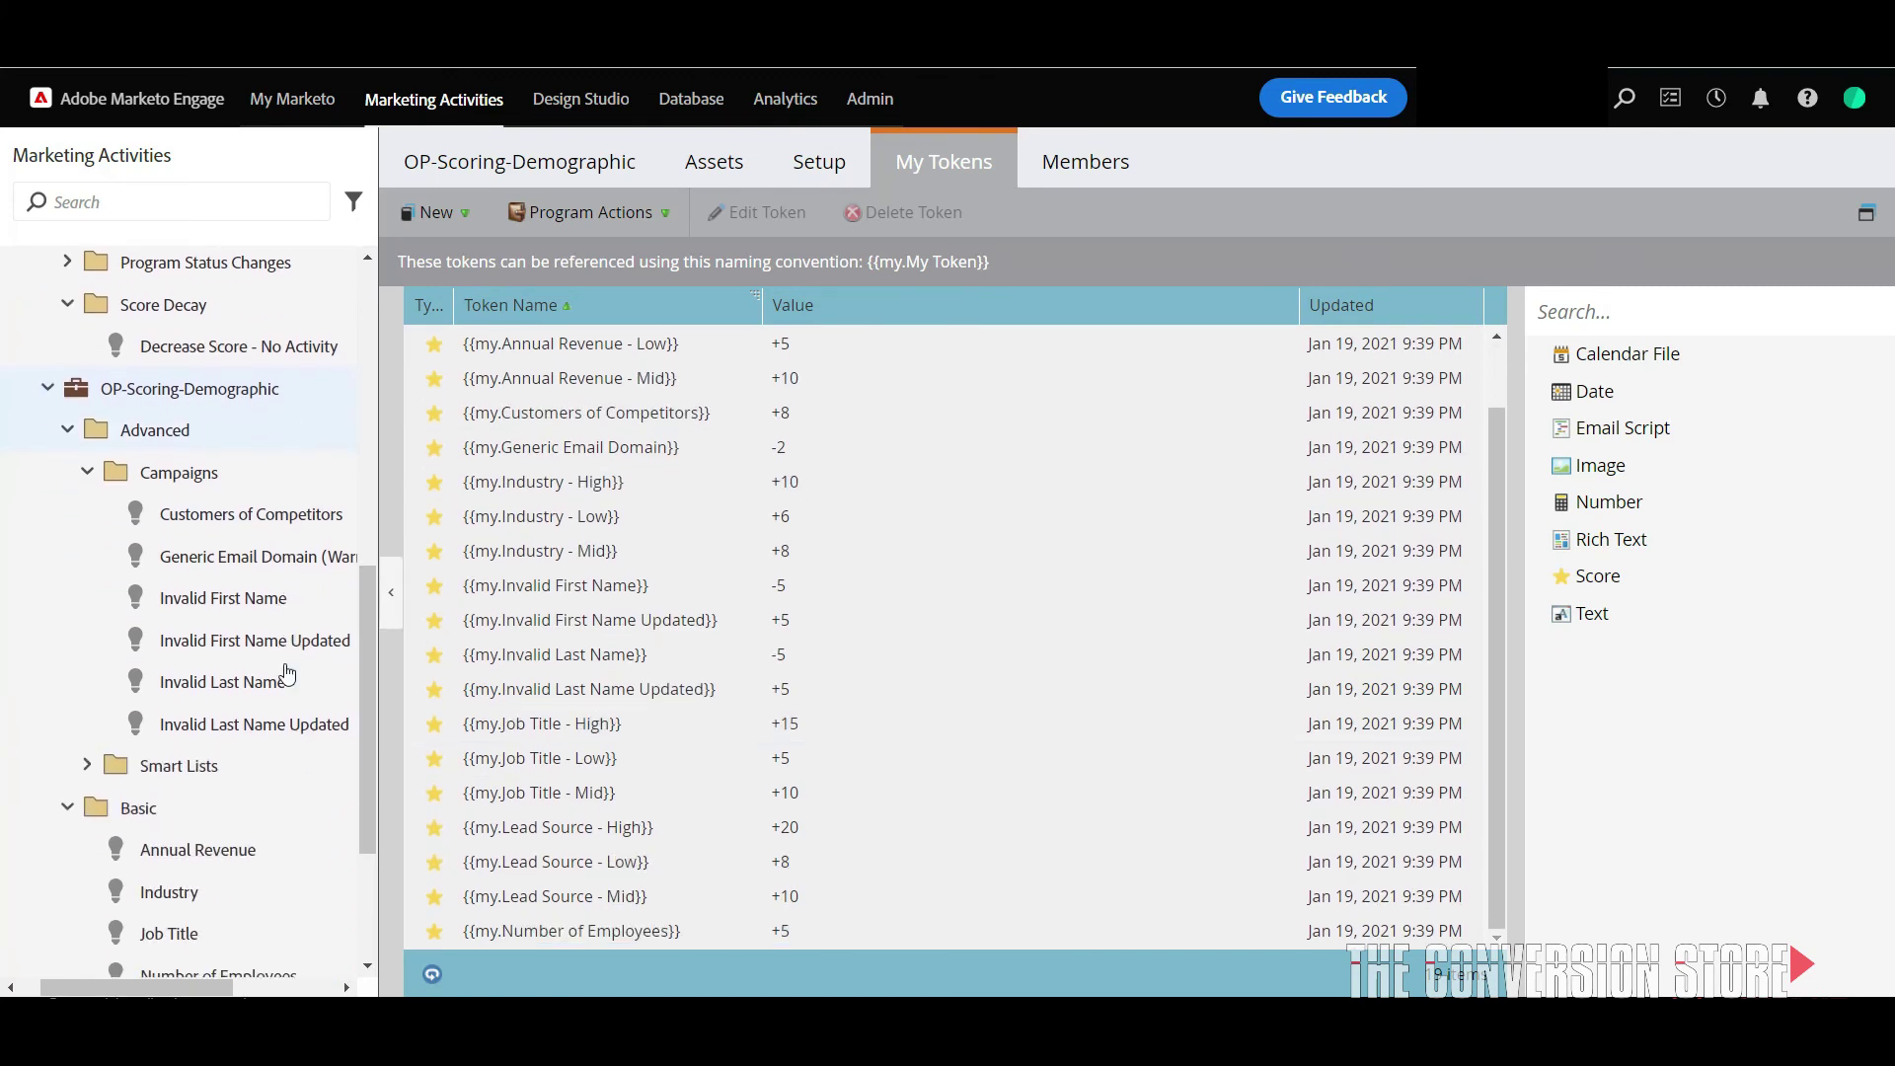
- Open Customers of Competitors and view its Email Address changed / Person is Created triggers
{"action": "left_click", "coordinate": [262, 518]}
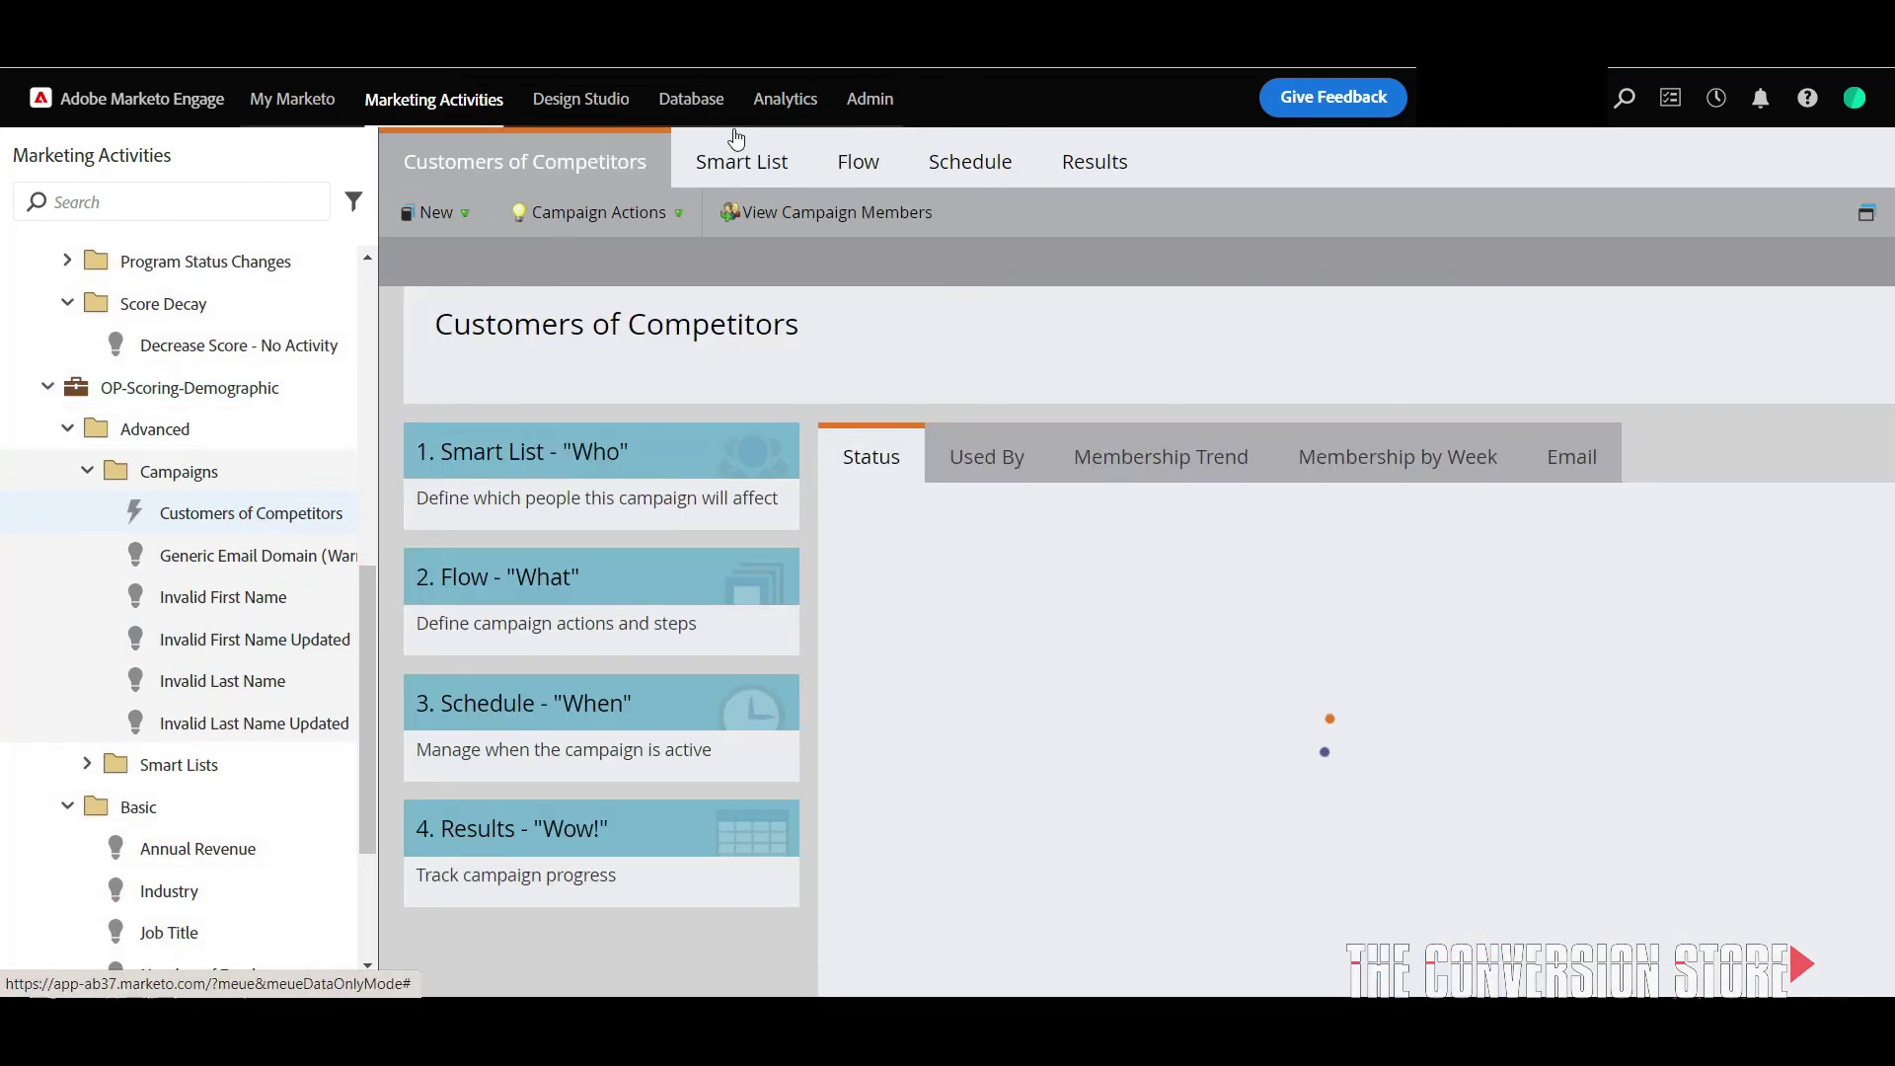
{"action": "left_click", "coordinate": [730, 157]}
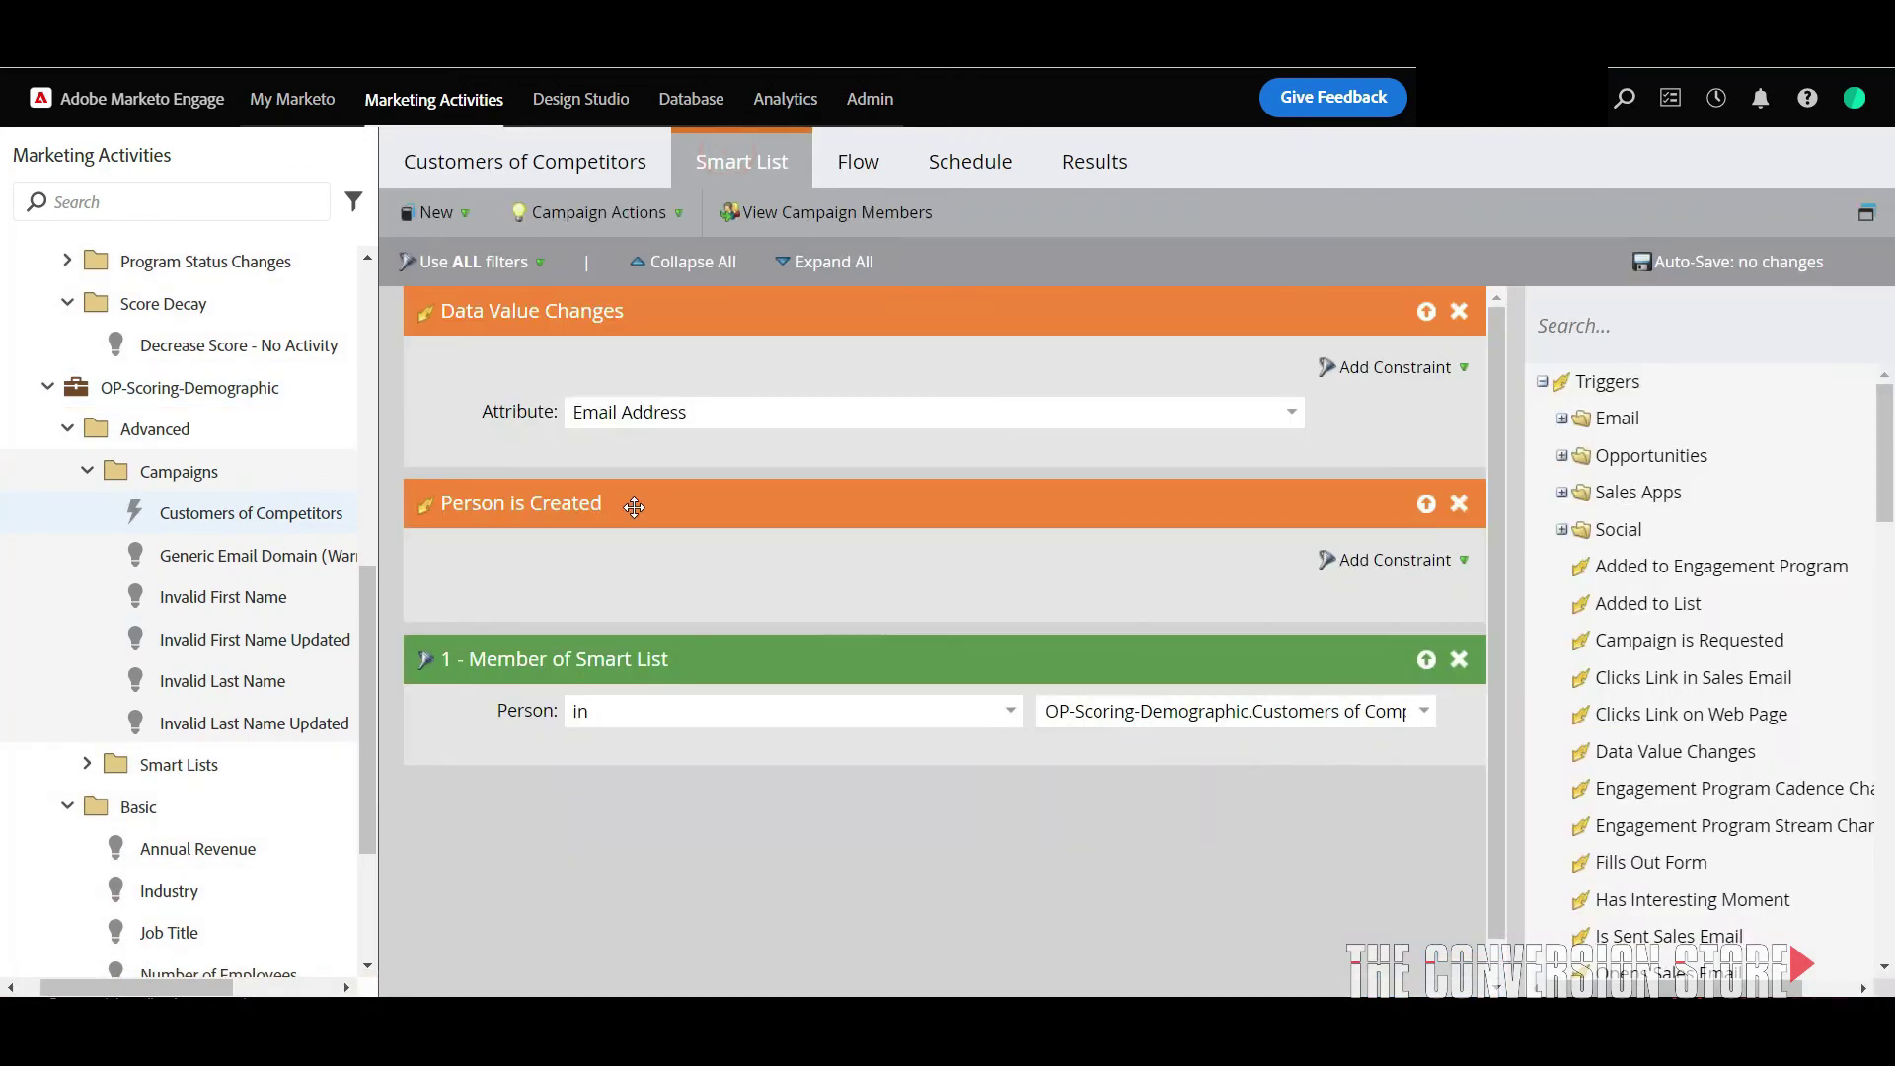
{"action": "scroll", "coordinate": [222, 770], "scroll_direction": "down", "scroll_amount": 3}
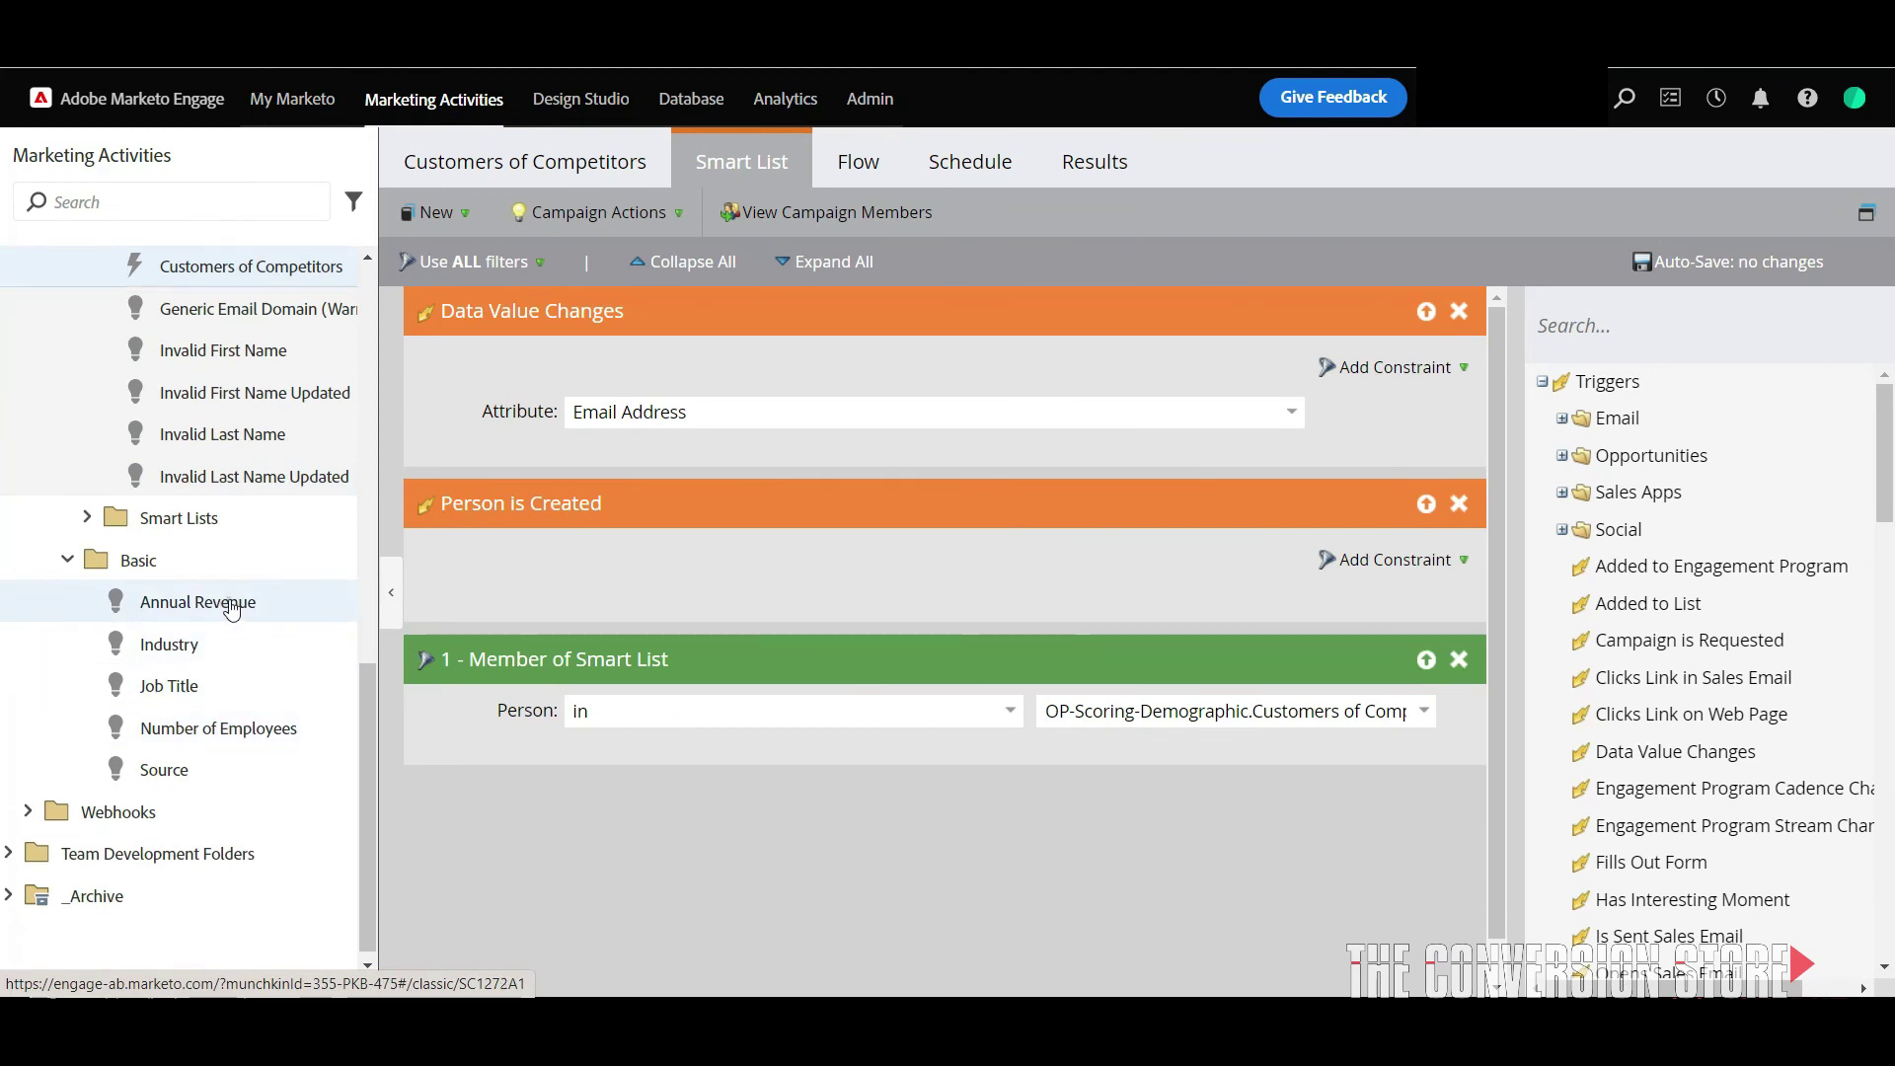
- Open the Annual Revenue campaign's Smart List, filtering Annual Revenue greater than 100000
{"action": "left_click", "coordinate": [230, 607]}
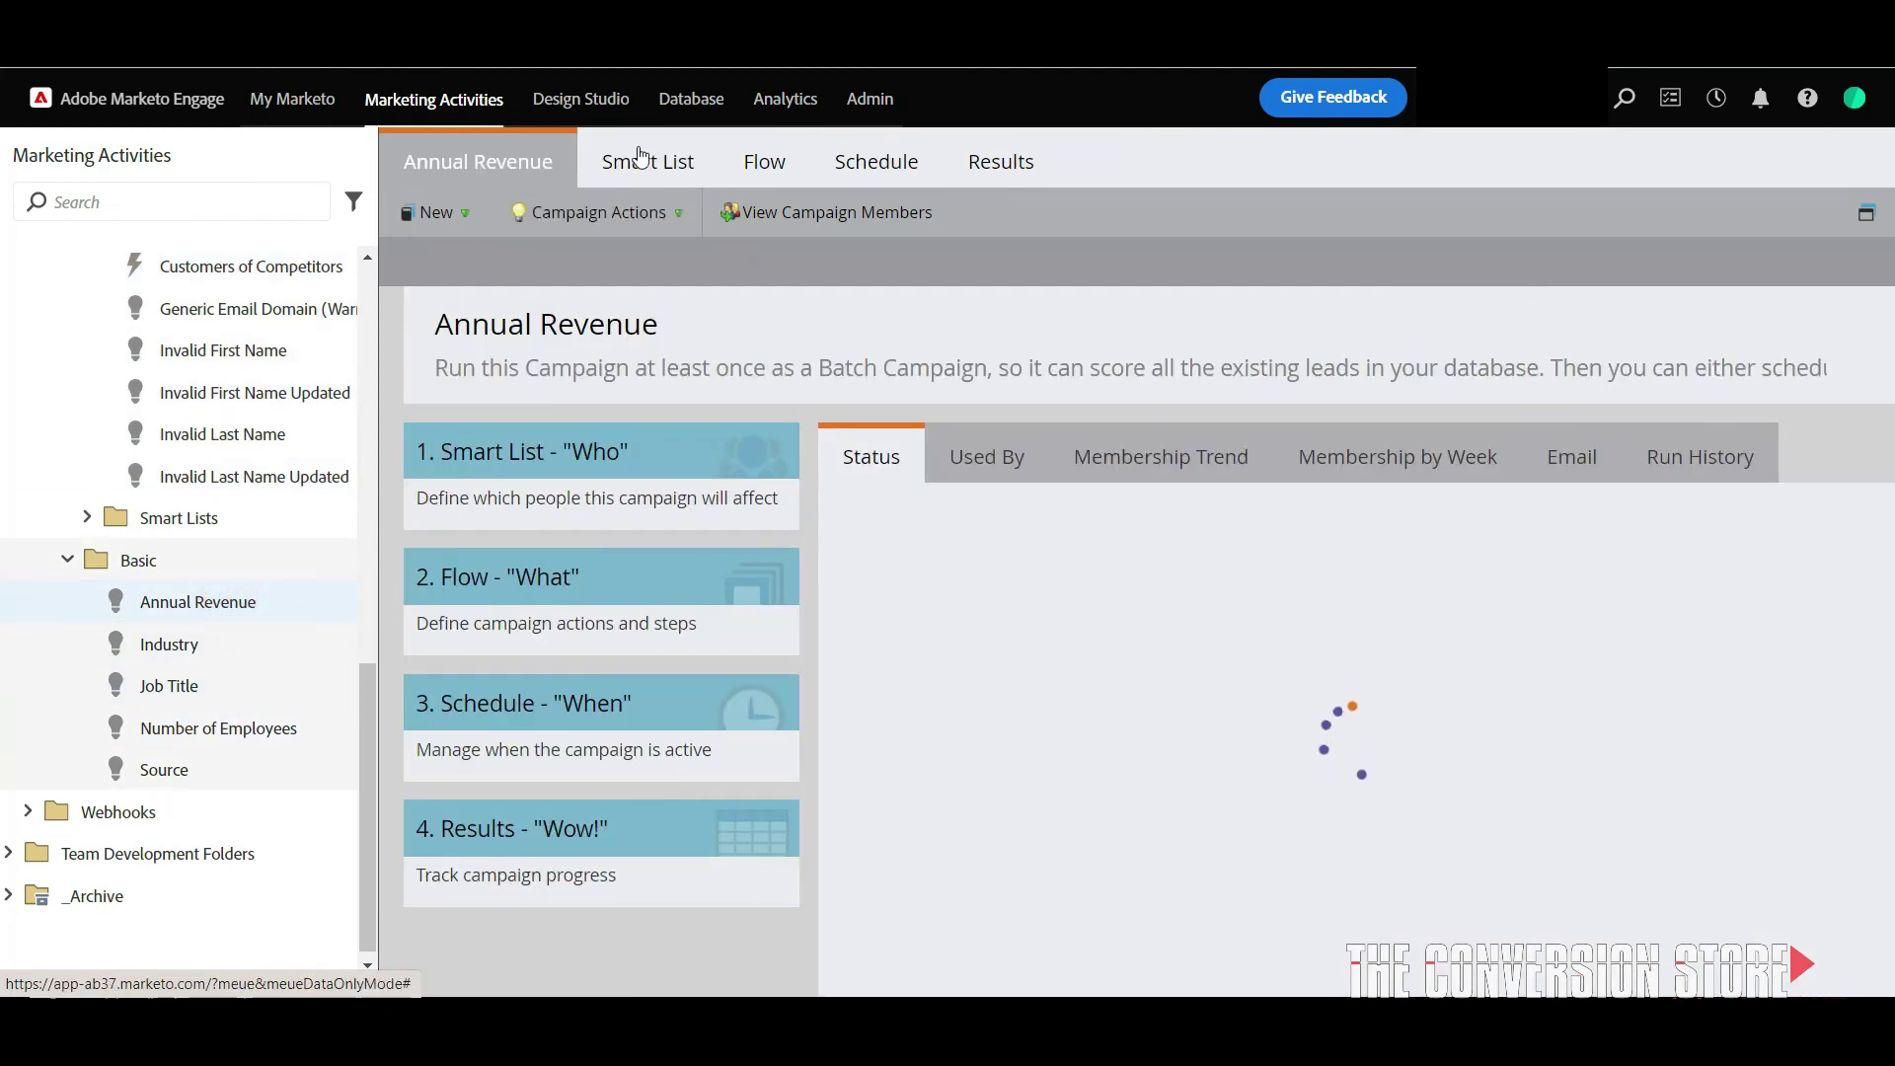
{"action": "left_click", "coordinate": [648, 162]}
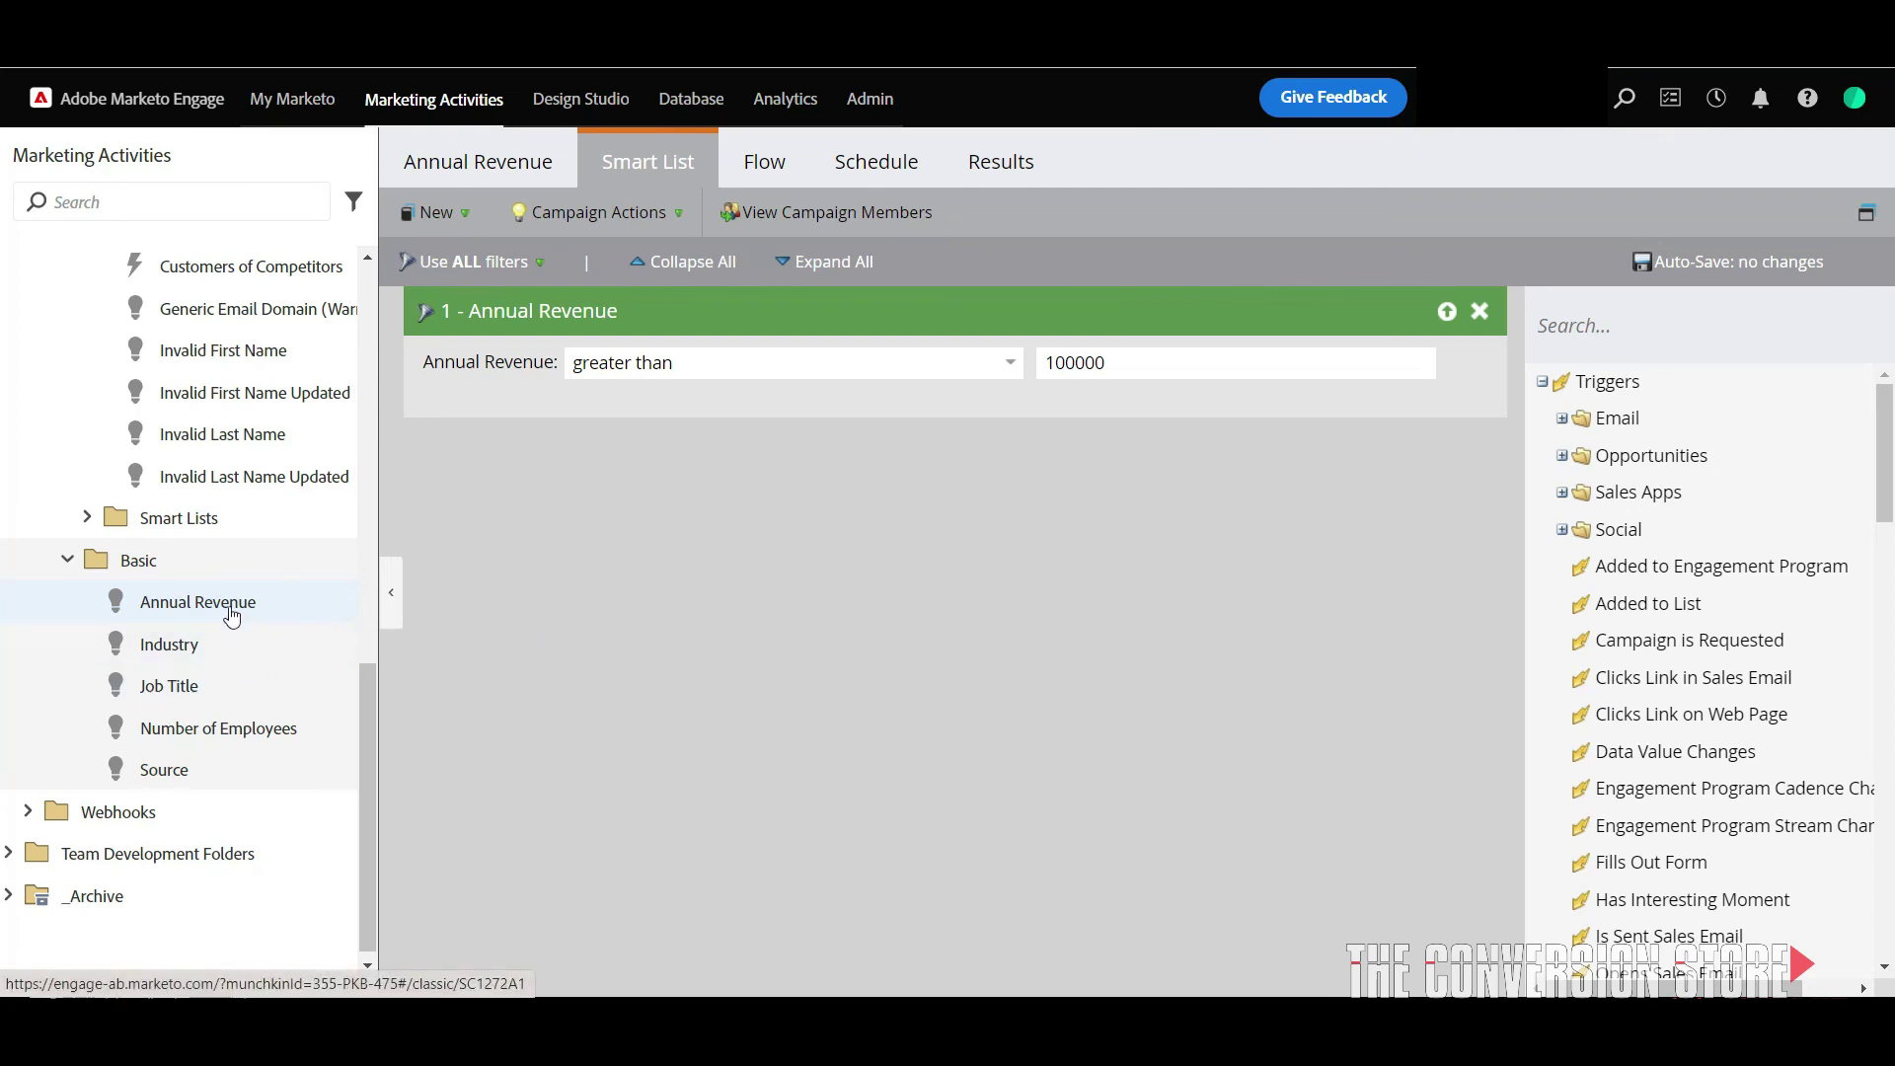
{"action": "scroll", "coordinate": [267, 610], "scroll_direction": "up", "scroll_amount": 1}
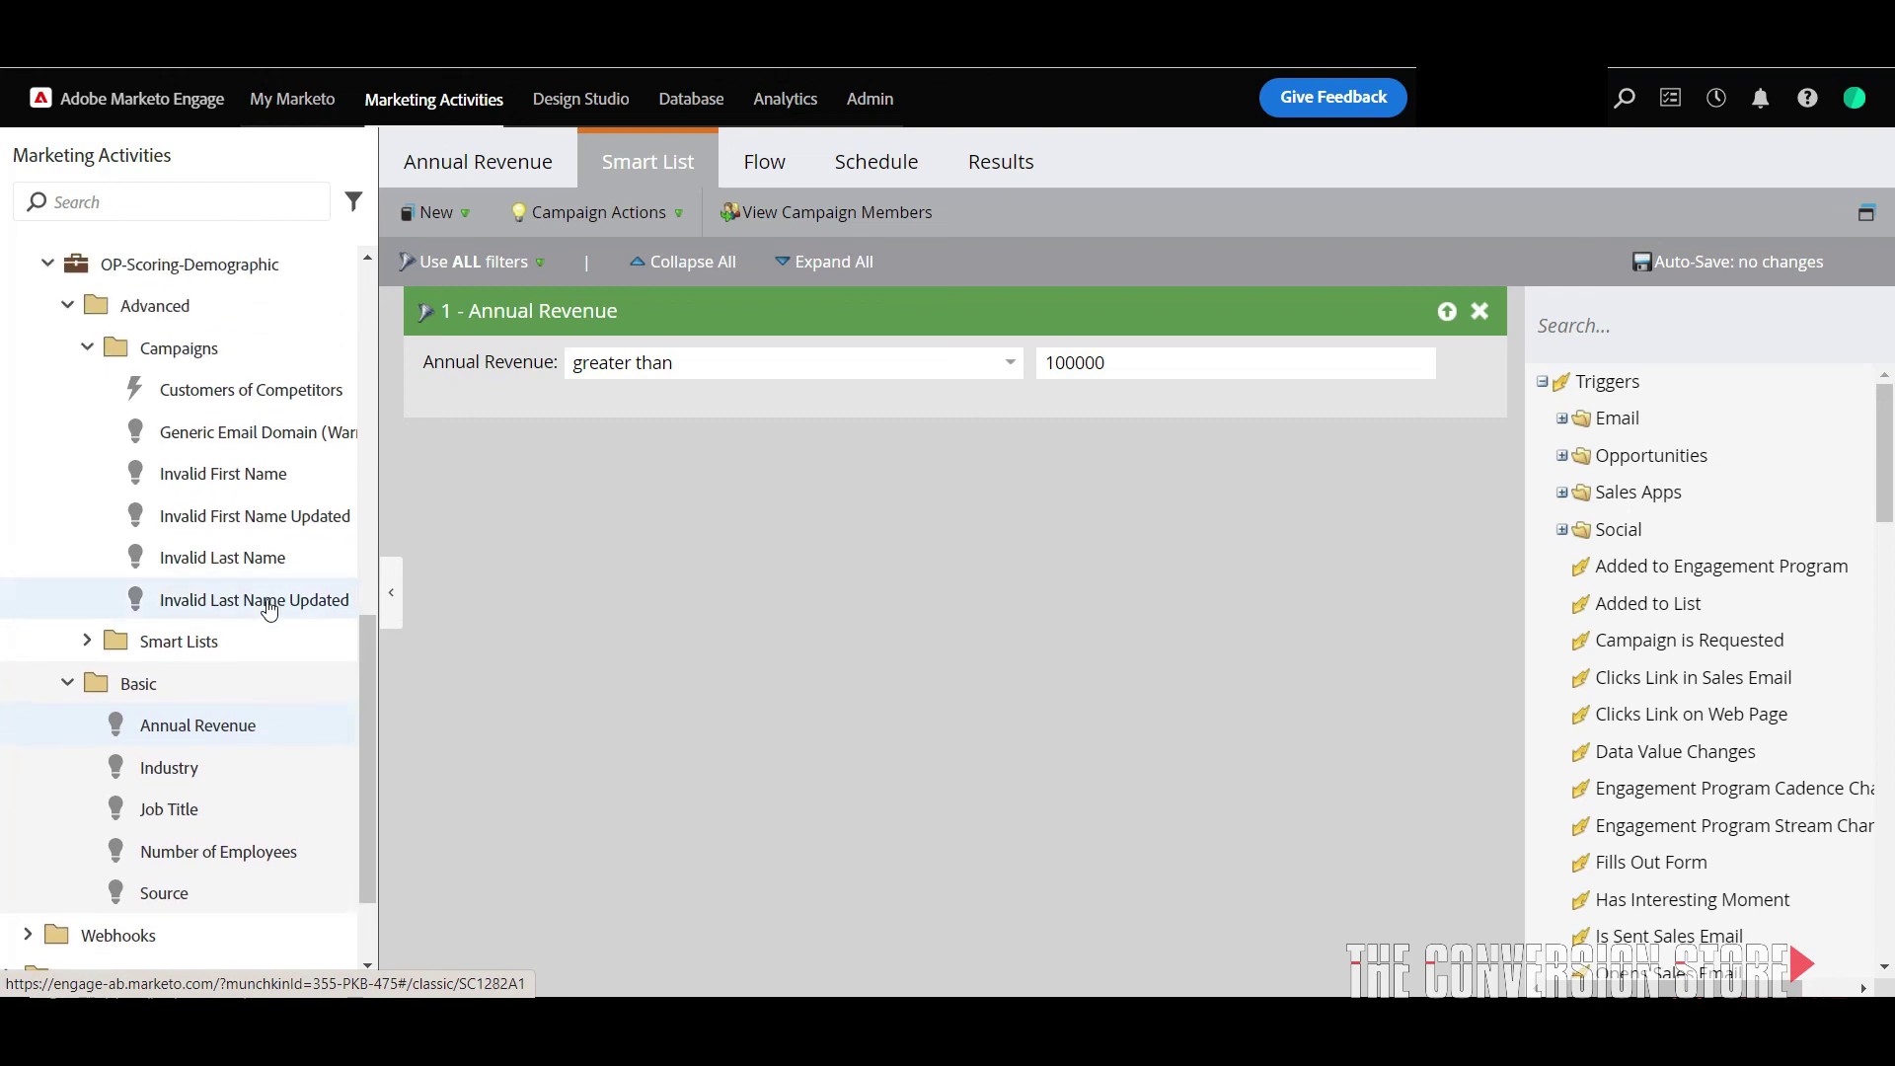